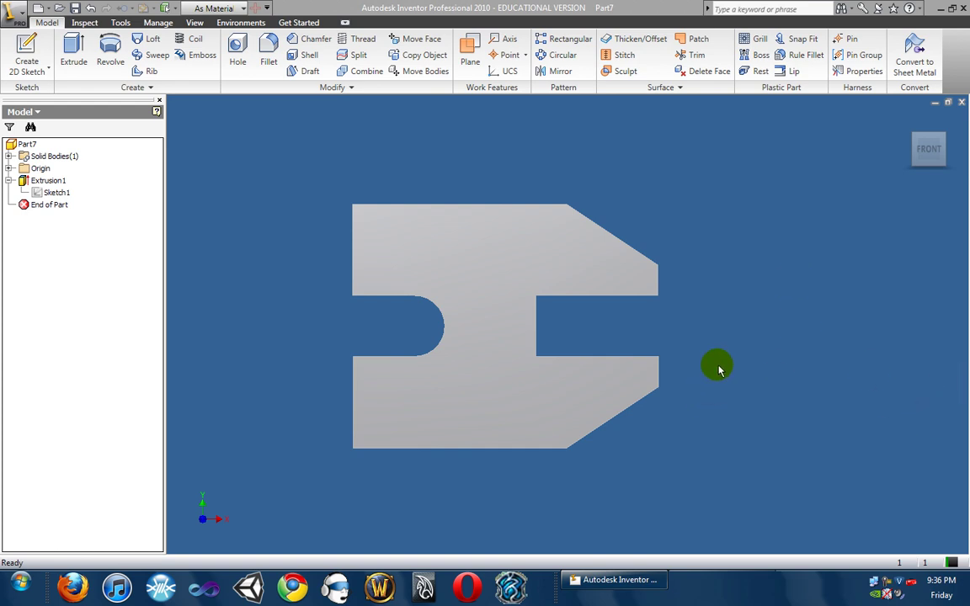
Orbit the finished part to examine its thickness, the two side notches and the angled corners
{"action": "left_click", "coordinate": [958, 273]}
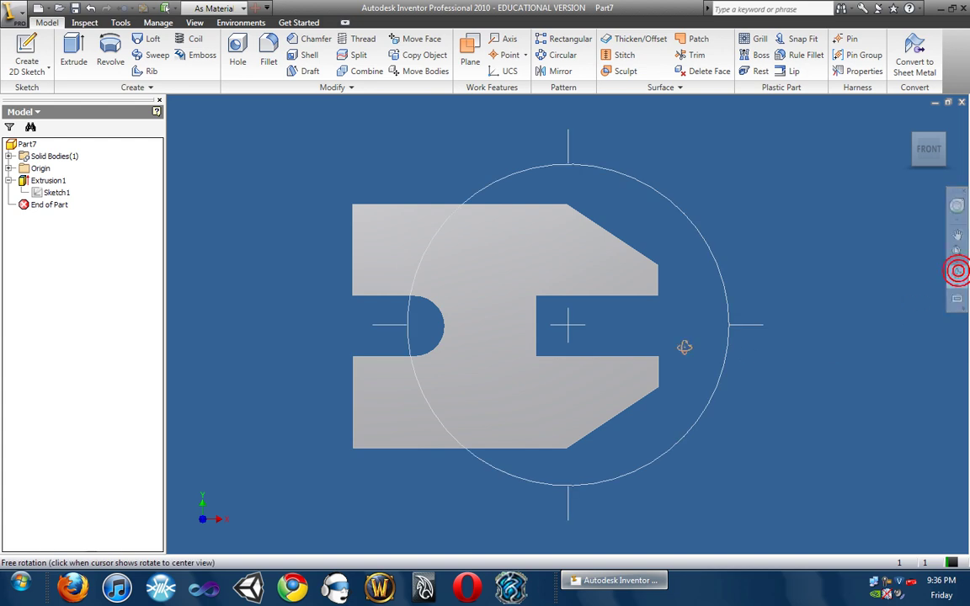
{"action": "left_click_drag", "start_coordinate": [684, 346], "coordinate": [627, 345]}
{"action": "key", "text": "Escape"}
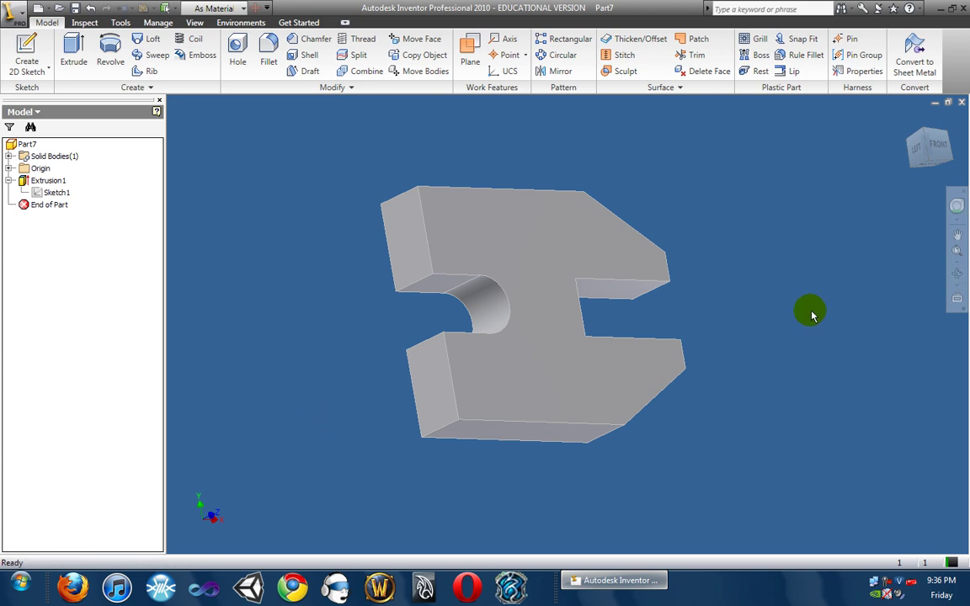
{"action": "left_click", "coordinate": [957, 277]}
{"action": "left_click_drag", "start_coordinate": [458, 391], "coordinate": [502, 407]}
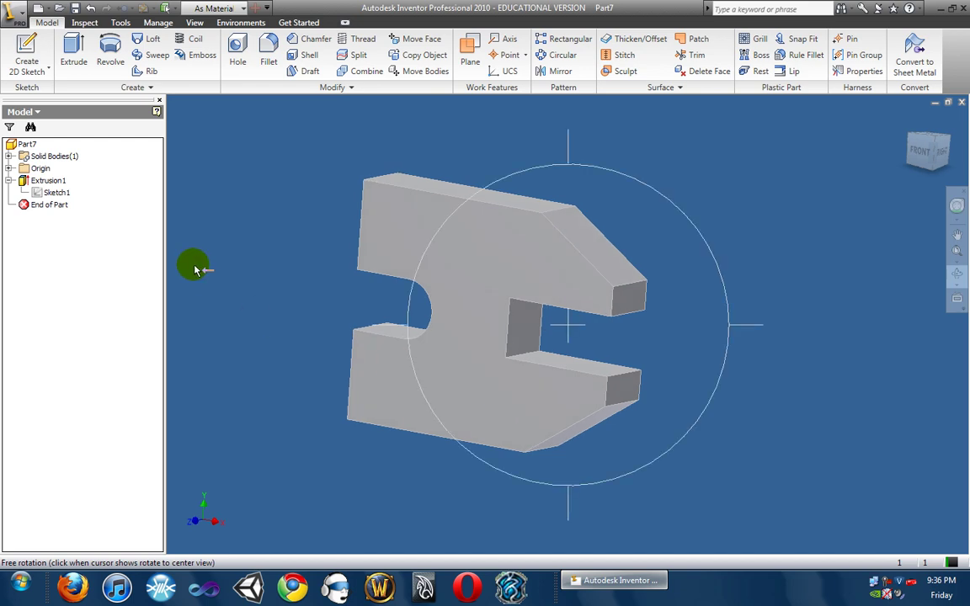
Create a new part file with an empty sketch
{"action": "left_click", "coordinate": [19, 20]}
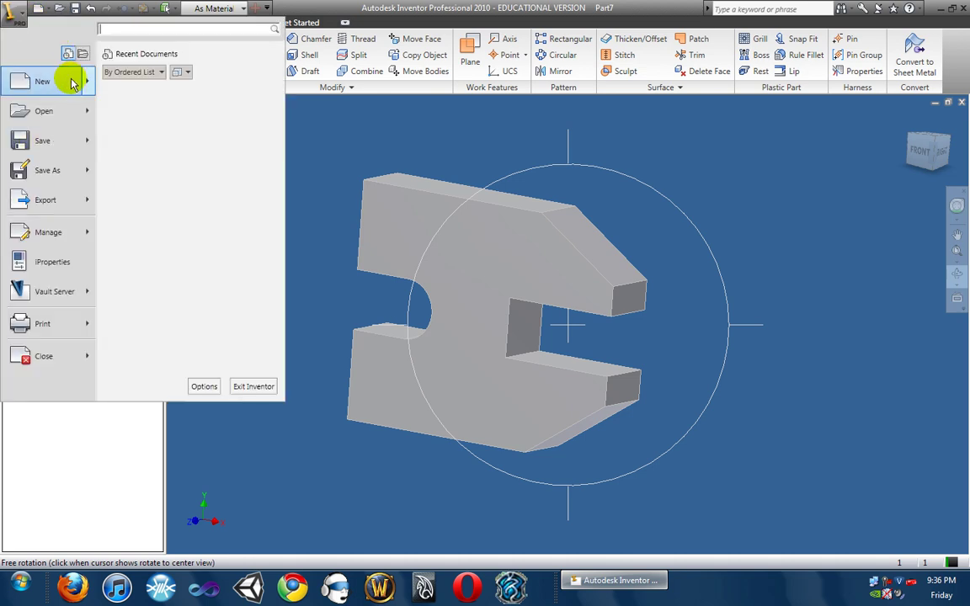
{"action": "mouse_move", "coordinate": [87, 82]}
{"action": "left_click", "coordinate": [133, 191]}
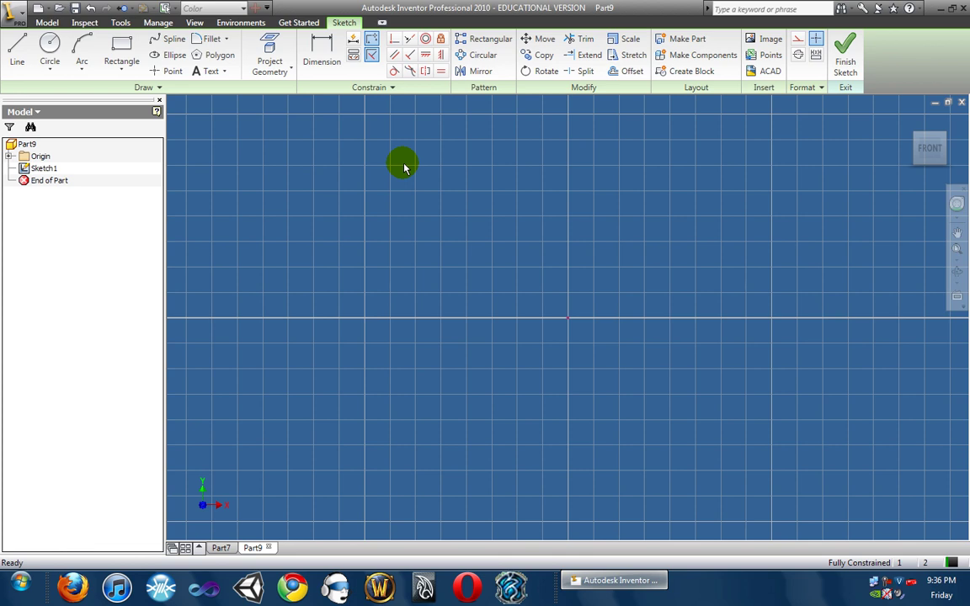
Sketch a rectangle about 2 in wide and 1 in high, extending up and to the left from the origin
{"action": "scroll", "coordinate": [395, 208], "scroll_direction": "down", "scroll_amount": 3}
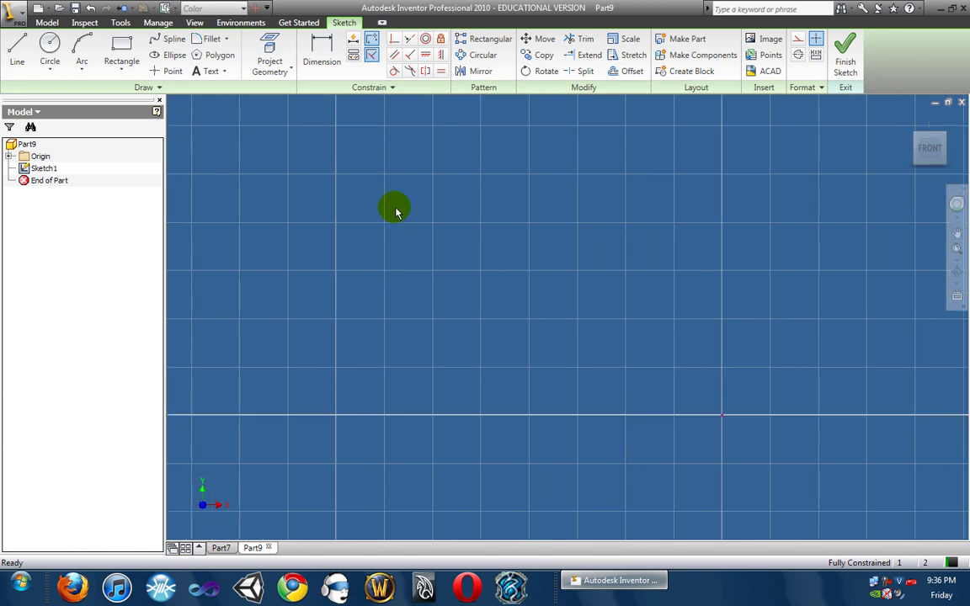
{"action": "middle_click_drag", "start_coordinate": [396, 210], "coordinate": [485, 325]}
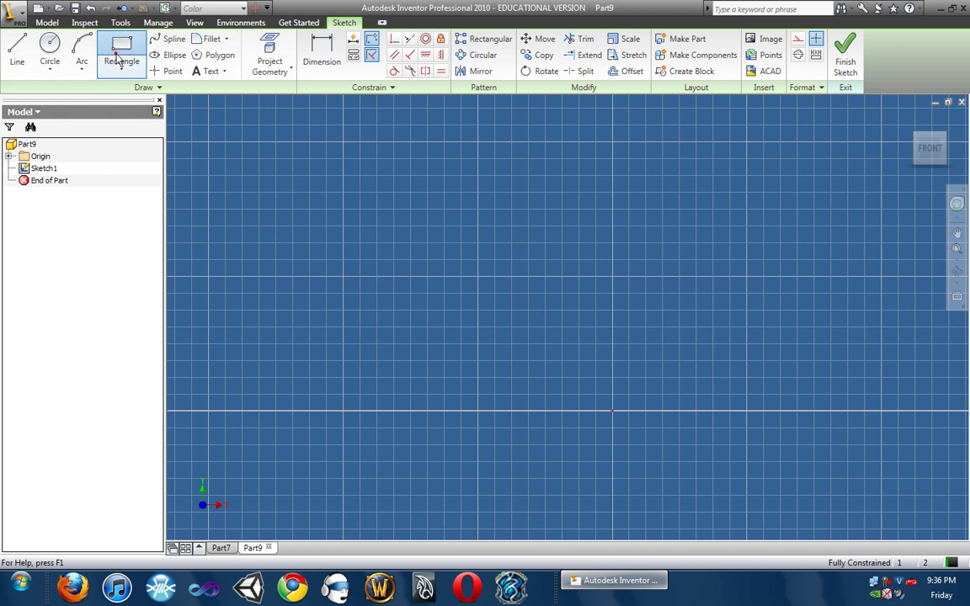
{"action": "left_click", "coordinate": [121, 59]}
{"action": "left_click", "coordinate": [612, 413]}
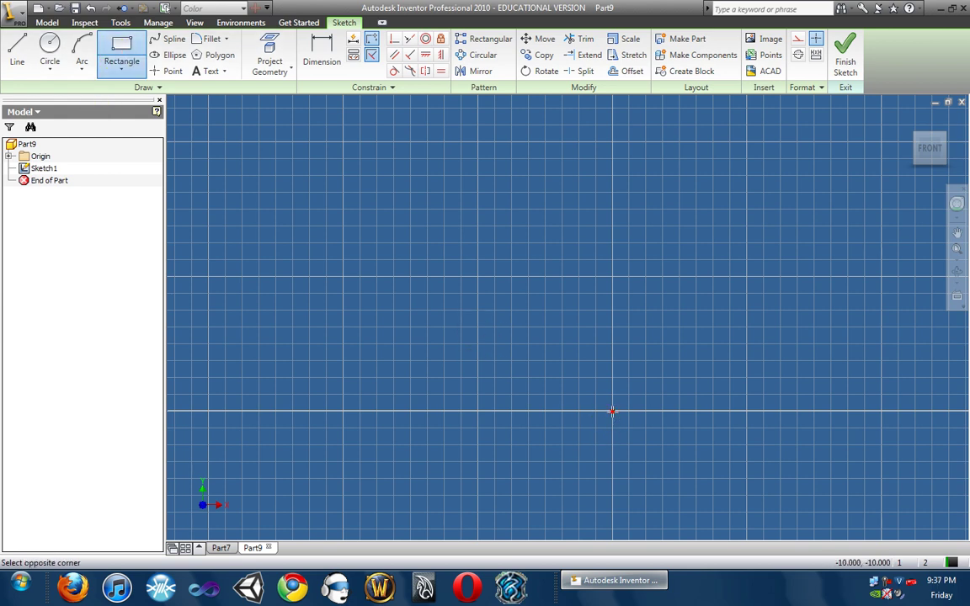
{"action": "left_click", "coordinate": [343, 276]}
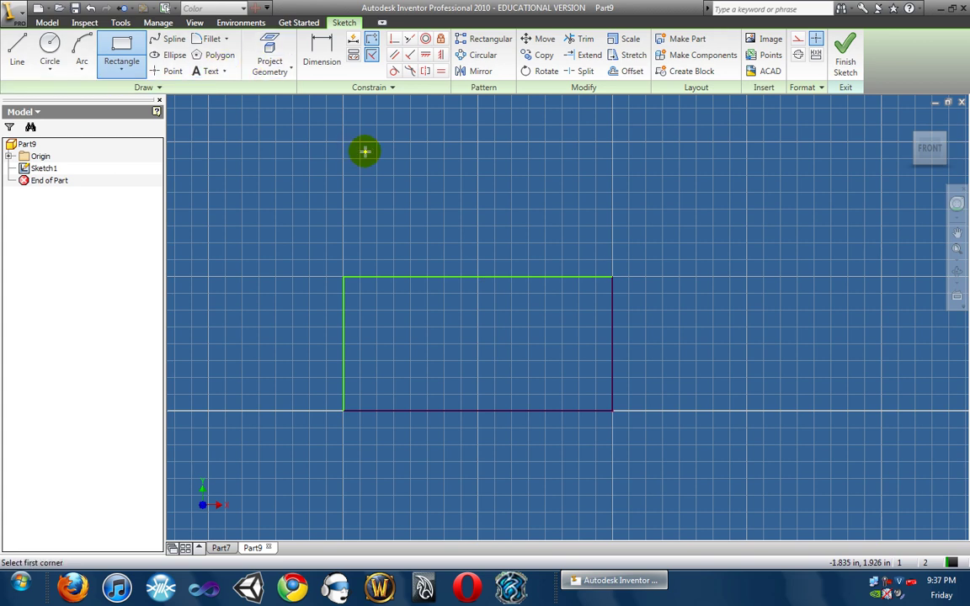
Dimension the rectangle's bottom edge and set its width to 2.5 in
{"action": "left_click", "coordinate": [326, 56]}
{"action": "left_click", "coordinate": [482, 410]}
{"action": "left_click", "coordinate": [487, 448]}
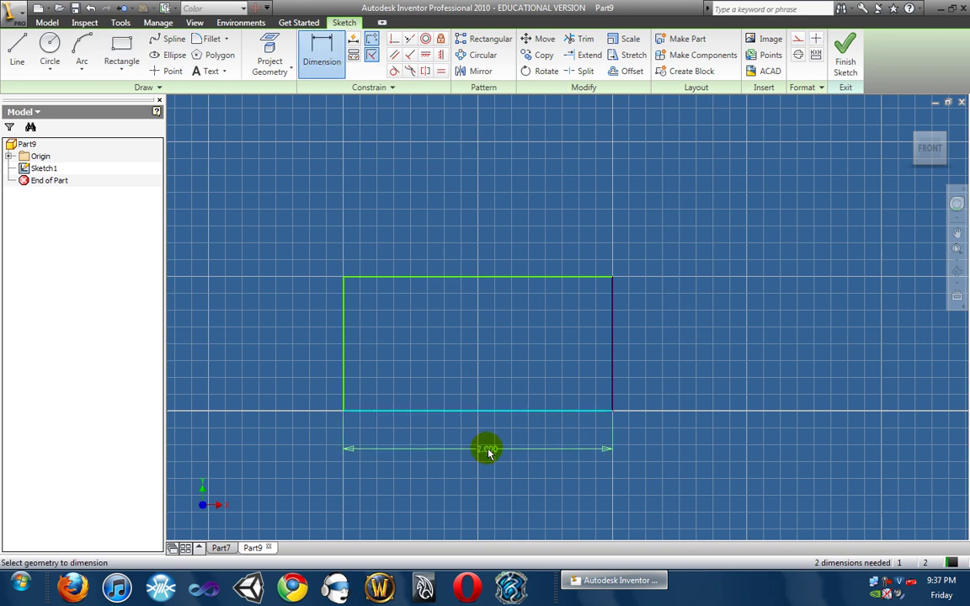
{"action": "left_click", "coordinate": [488, 451]}
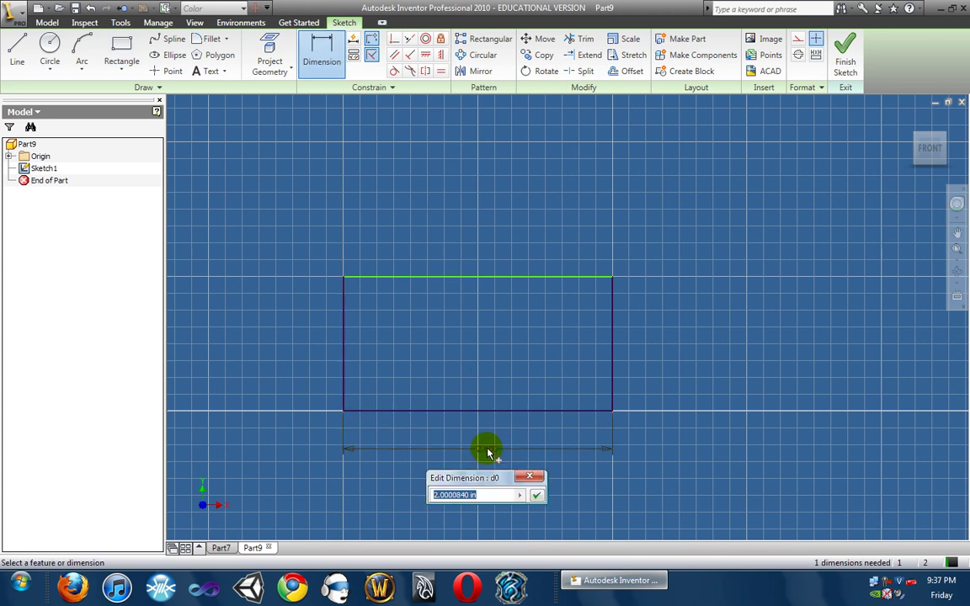
{"action": "type", "text": "2.5"}
{"action": "key", "text": "Return"}
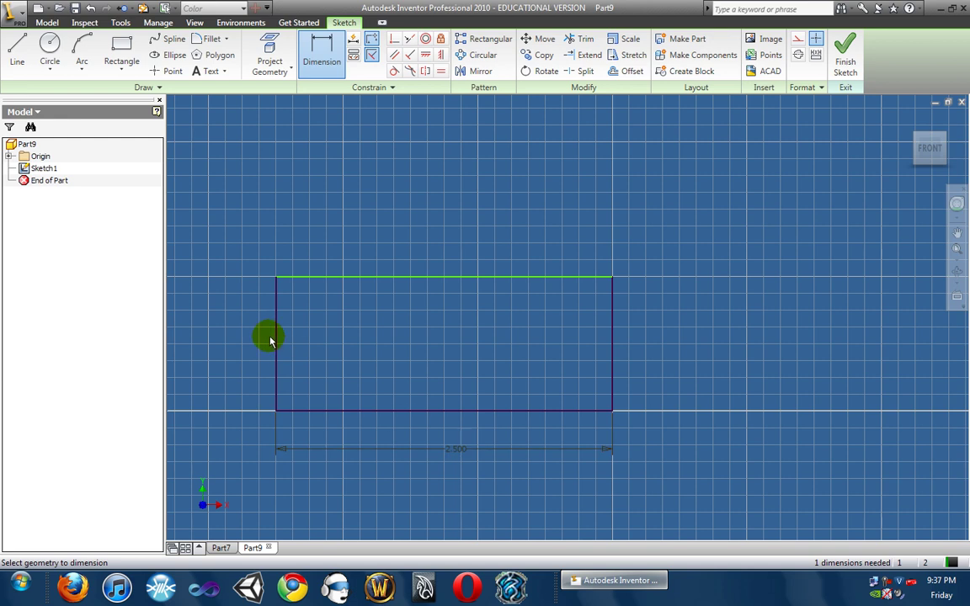
Dimension the rectangle's left edge and set its height to 2 in
{"action": "left_click", "coordinate": [275, 341]}
{"action": "left_click", "coordinate": [177, 361]}
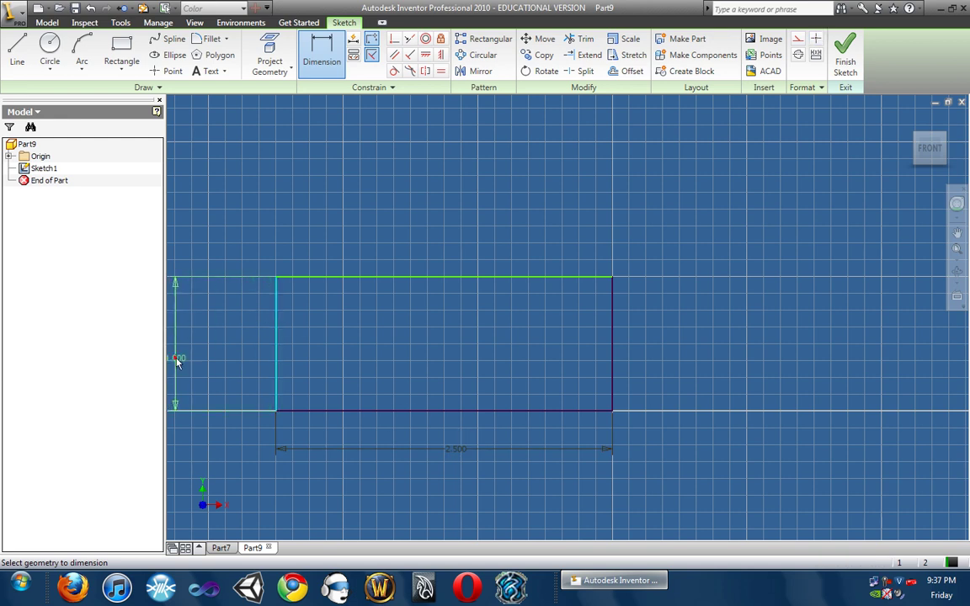
{"action": "left_click", "coordinate": [176, 360]}
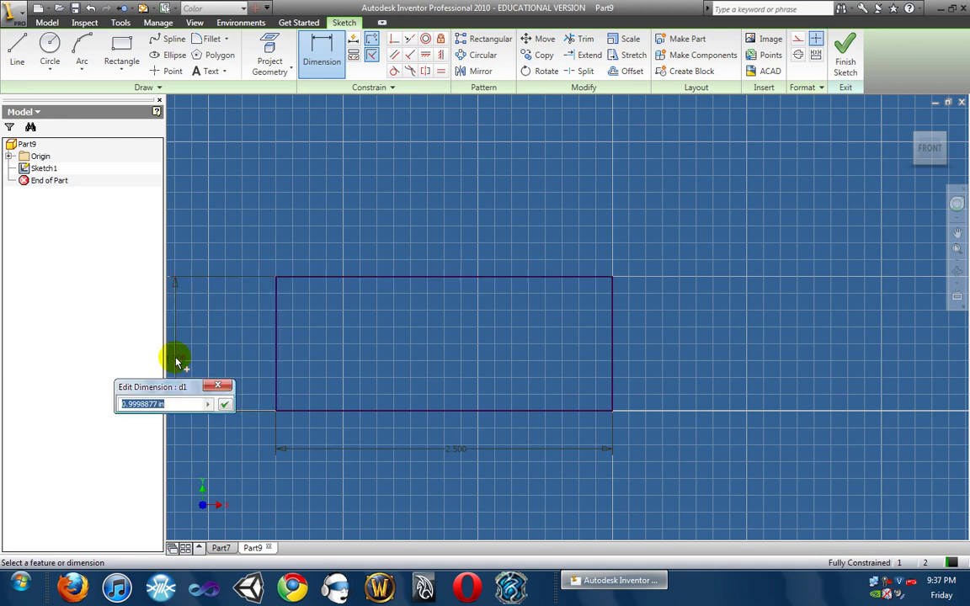
{"action": "type", "text": "2"}
{"action": "key", "text": "Return"}
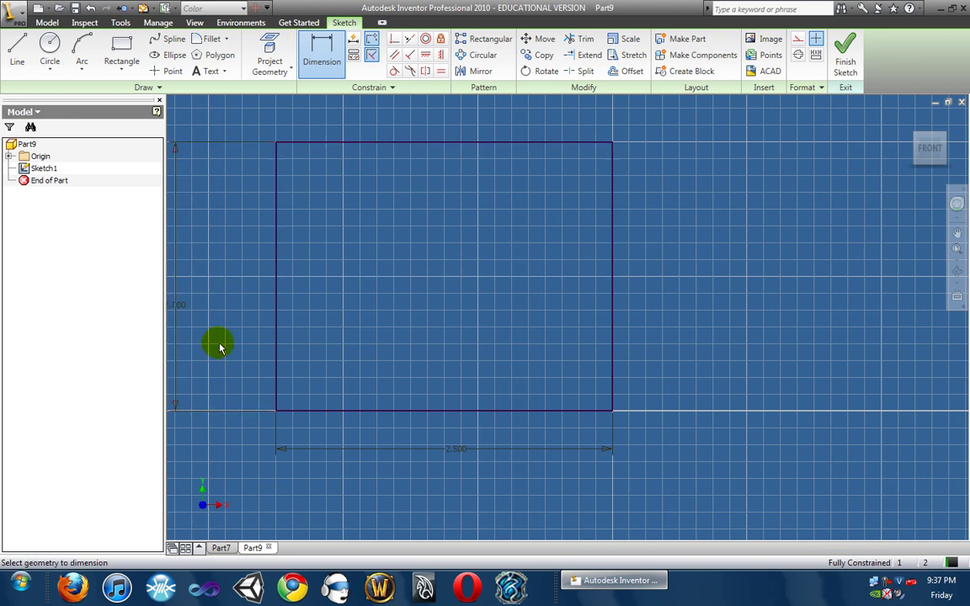
{"action": "mouse_move", "coordinate": [219, 342]}
{"action": "middle_mouse_down"}
{"action": "mouse_move", "coordinate": [253, 338]}
{"action": "mouse_move", "coordinate": [353, 360]}
{"action": "middle_mouse_up"}
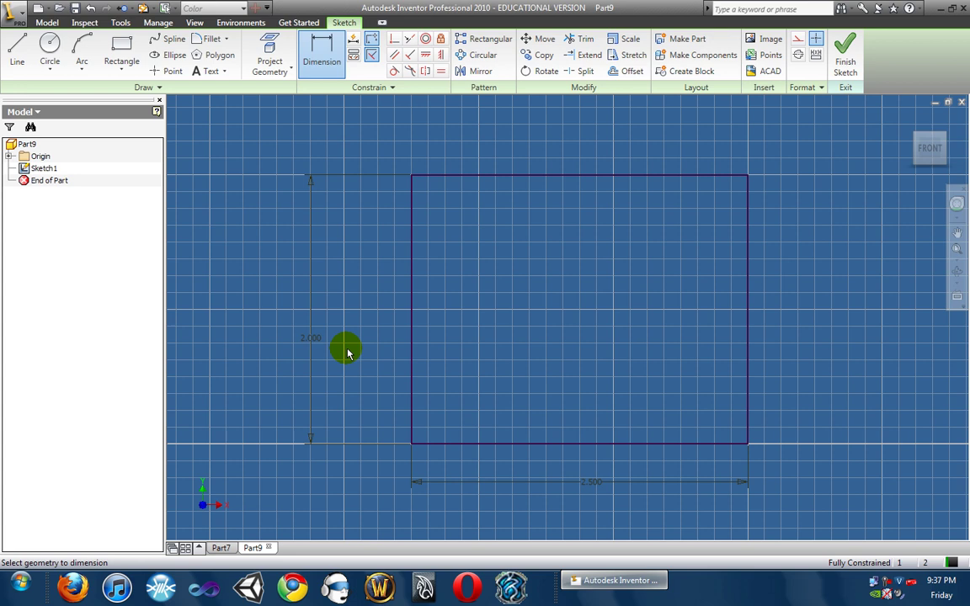
Sketch two small rectangles of matching height reaching inward from the middle of the large rectangle's left and right edges
{"action": "left_click", "coordinate": [121, 52]}
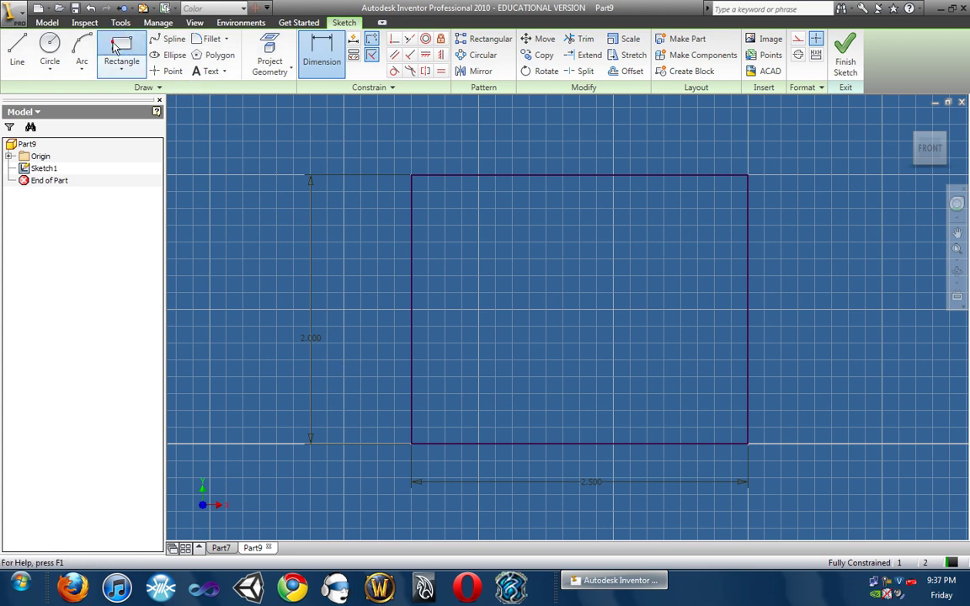
{"action": "left_click", "coordinate": [411, 277]}
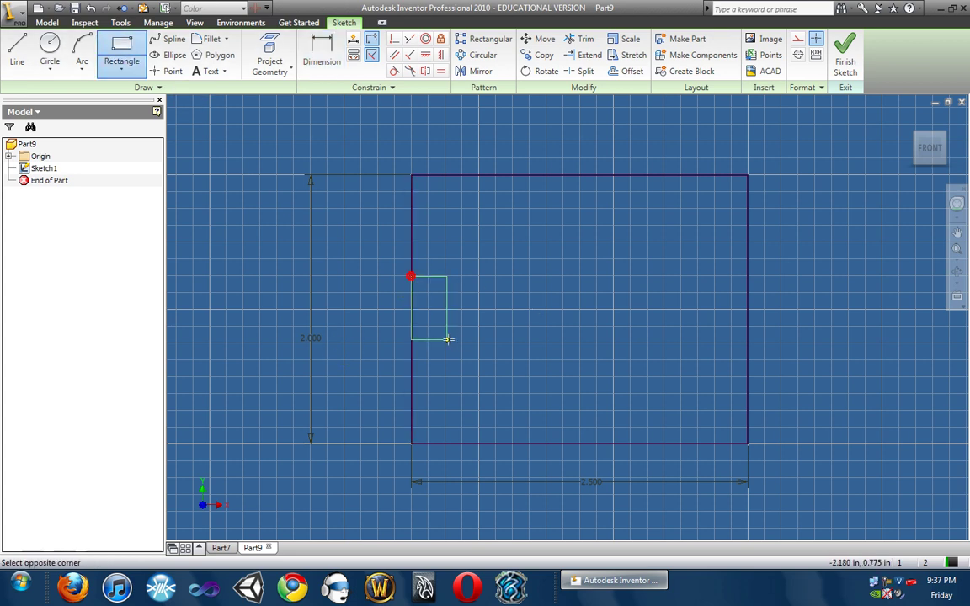
{"action": "left_click", "coordinate": [494, 340]}
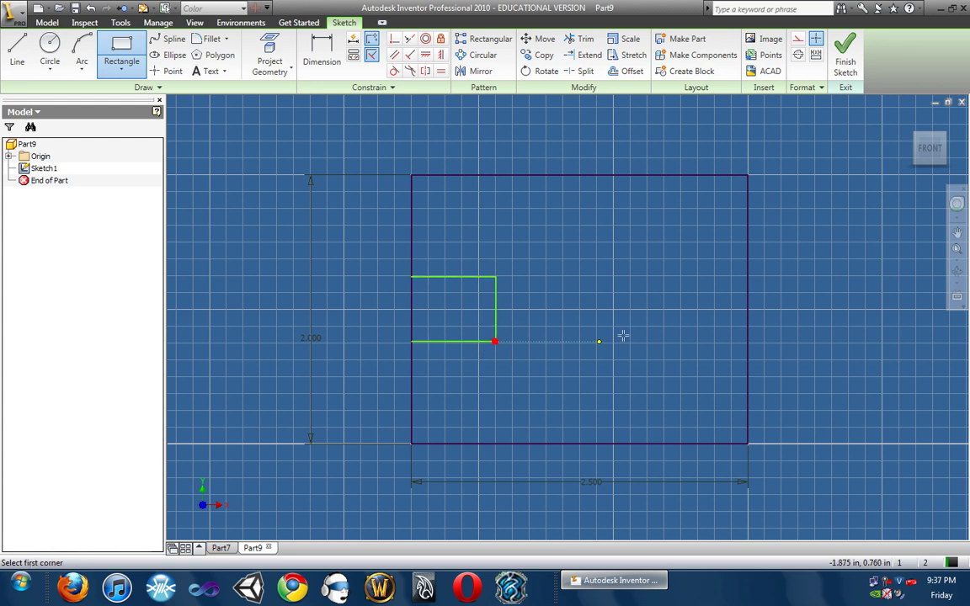
{"action": "left_click", "coordinate": [748, 277]}
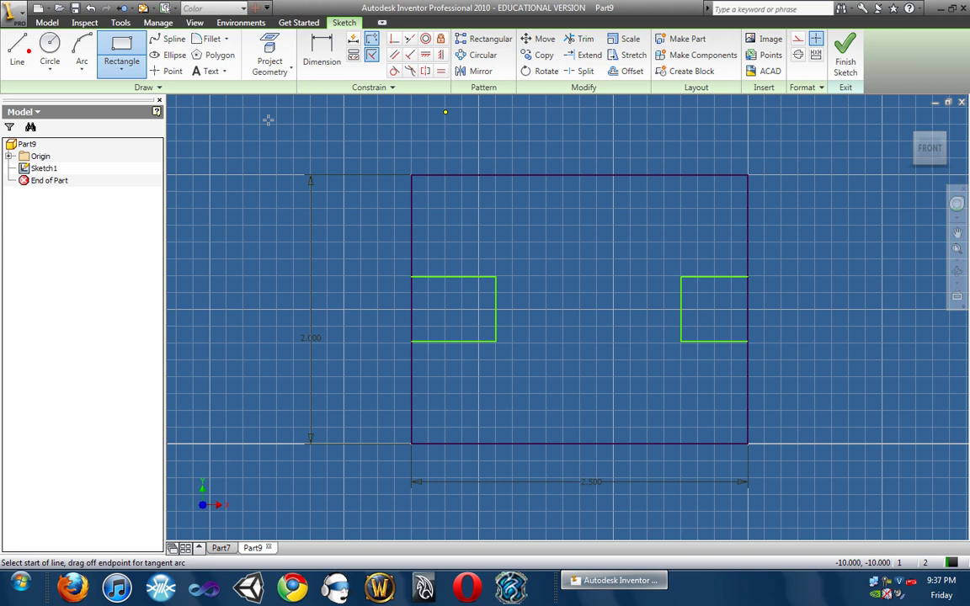
Draw diagonal lines about 0.8 in long across the rectangle's upper-right and lower-right corners
{"action": "left_click", "coordinate": [18, 49]}
{"action": "left_click", "coordinate": [664, 176]}
{"action": "left_click", "coordinate": [745, 238]}
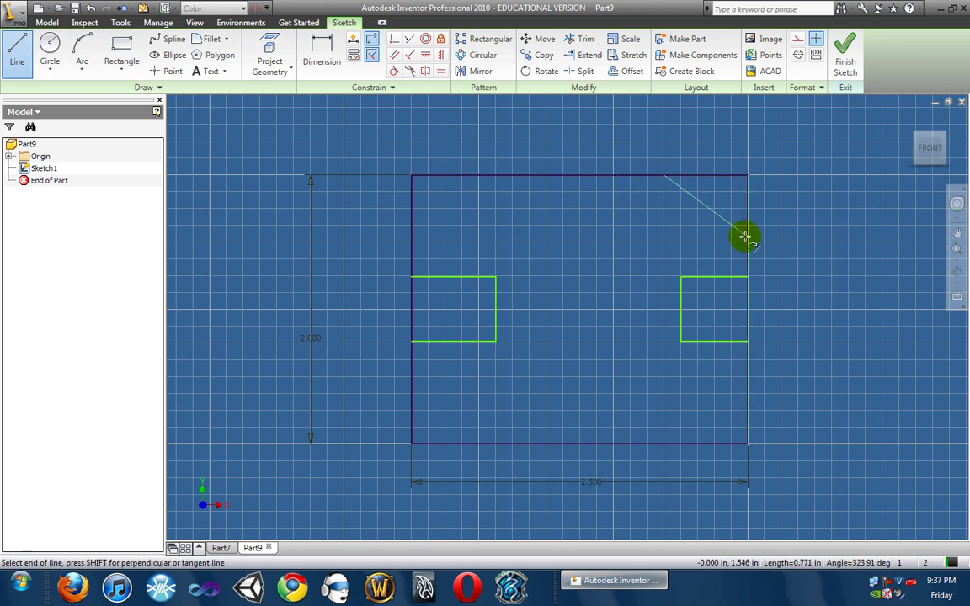
{"action": "left_click", "coordinate": [746, 242]}
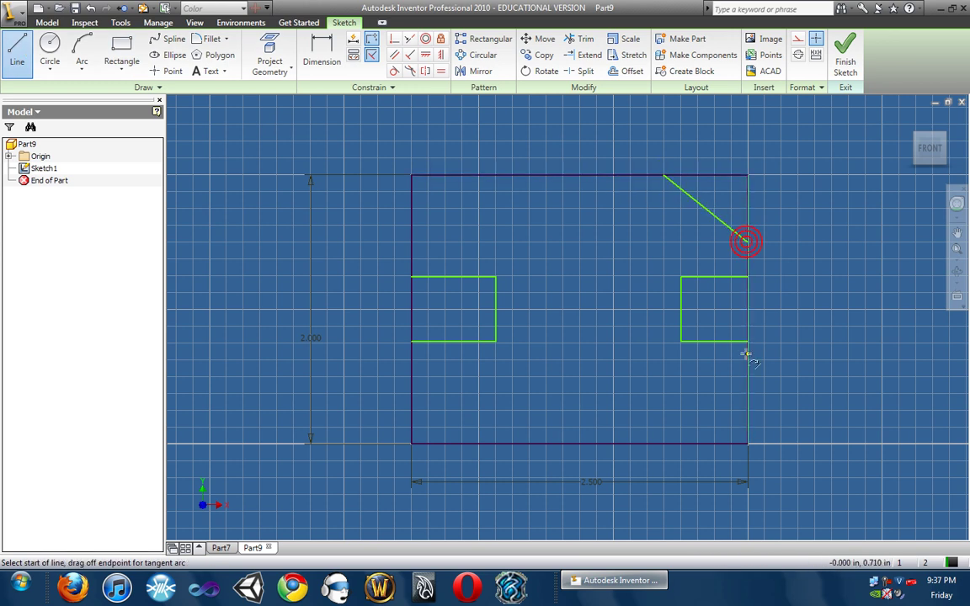
{"action": "left_click", "coordinate": [663, 445]}
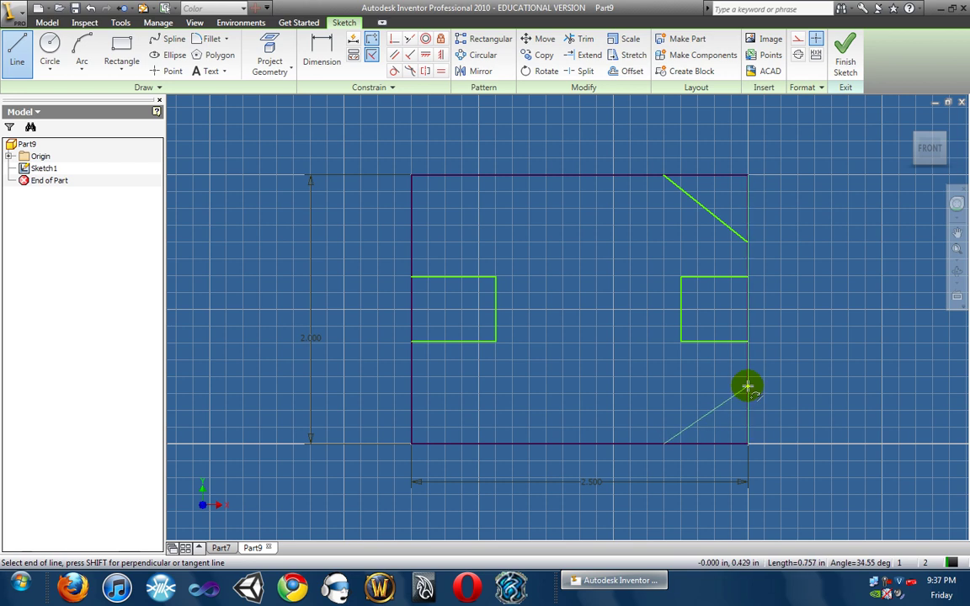
{"action": "left_click_drag", "start_coordinate": [748, 389], "coordinate": [745, 378]}
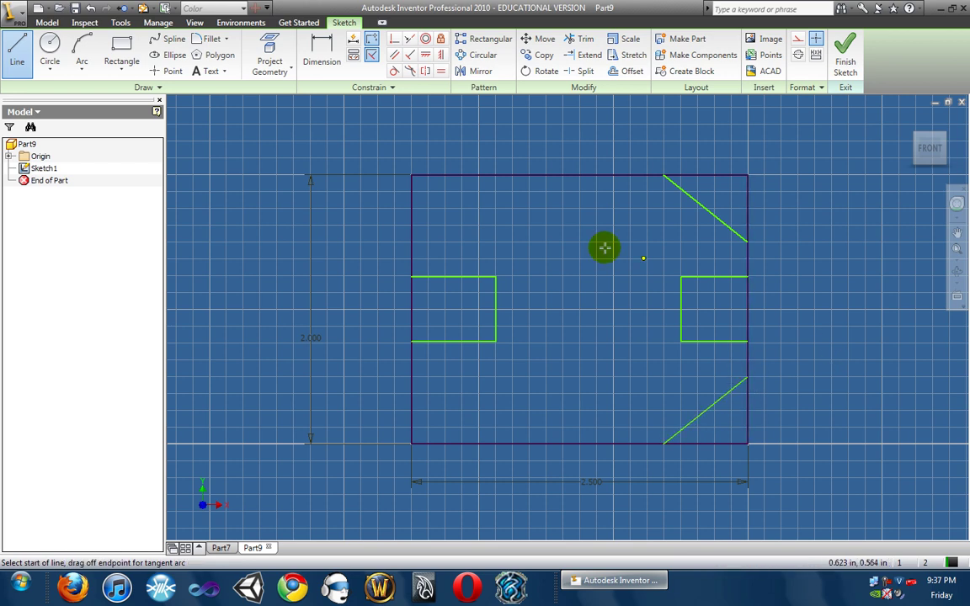
Trim the outline outside both diagonal corner lines and across the openings of the left and right notches
{"action": "left_click", "coordinate": [579, 41]}
{"action": "left_click", "coordinate": [742, 186]}
{"action": "left_click", "coordinate": [714, 176]}
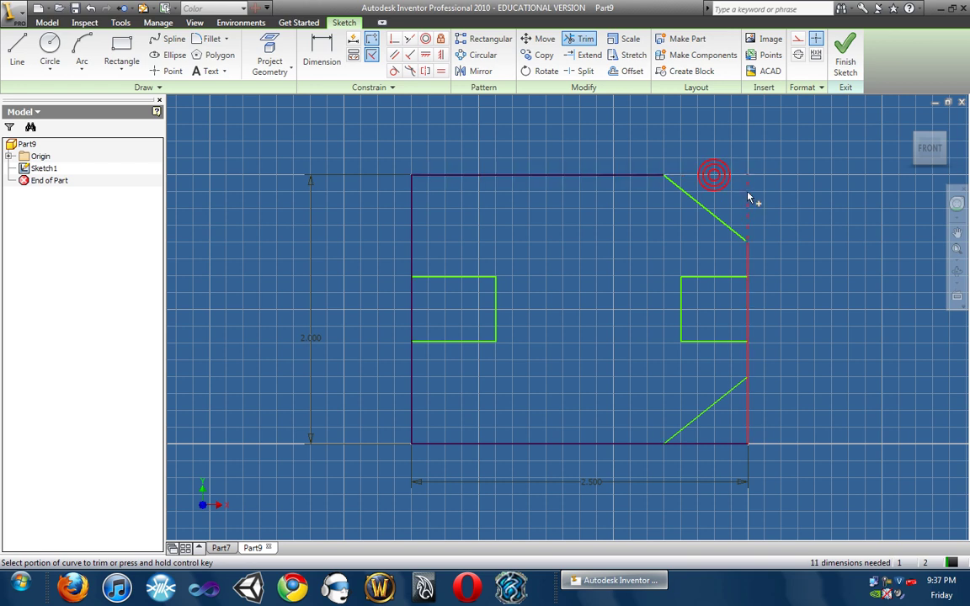
{"action": "left_click", "coordinate": [748, 312]}
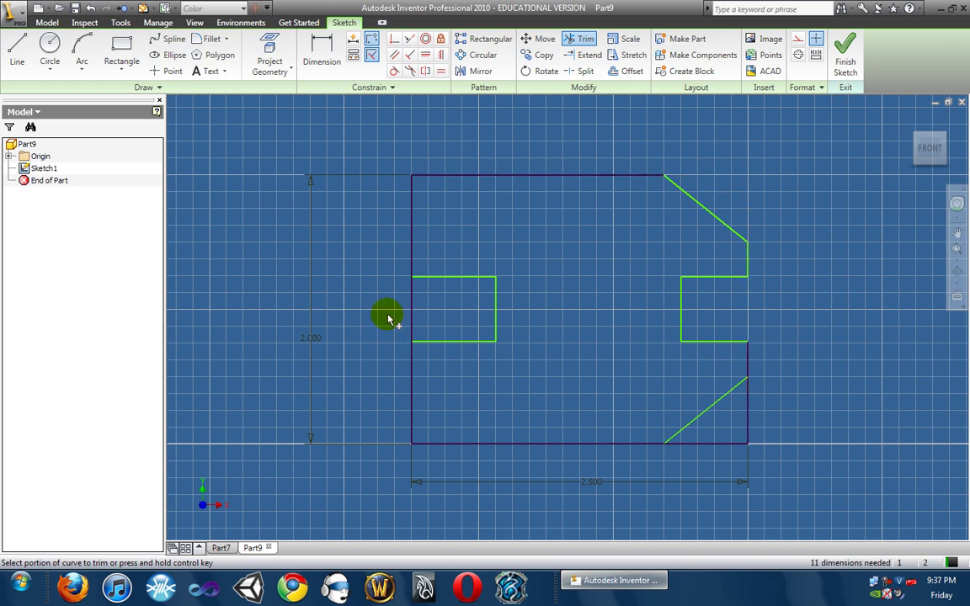
{"action": "left_click", "coordinate": [411, 315]}
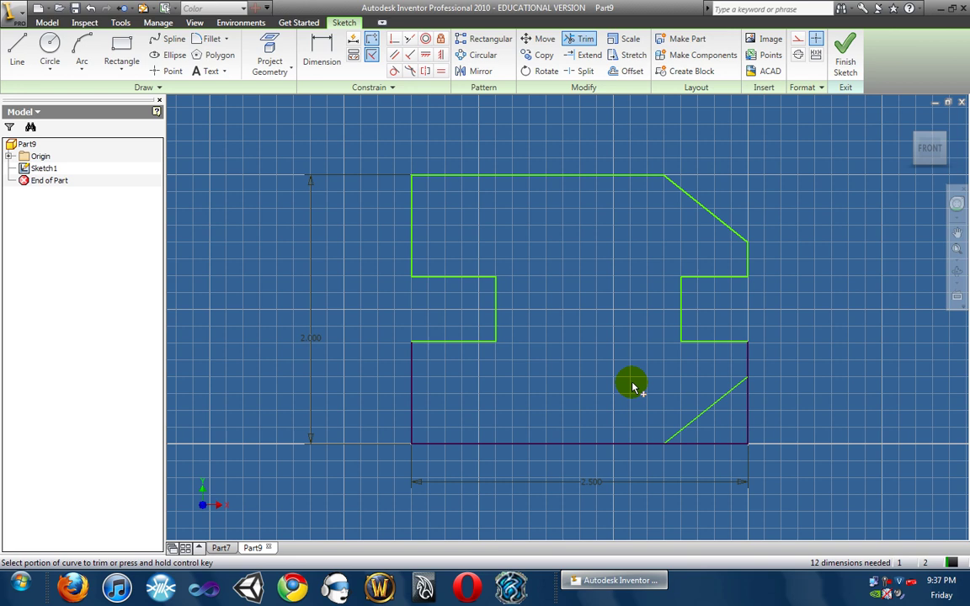
{"action": "left_click", "coordinate": [735, 445]}
{"action": "left_click", "coordinate": [608, 472]}
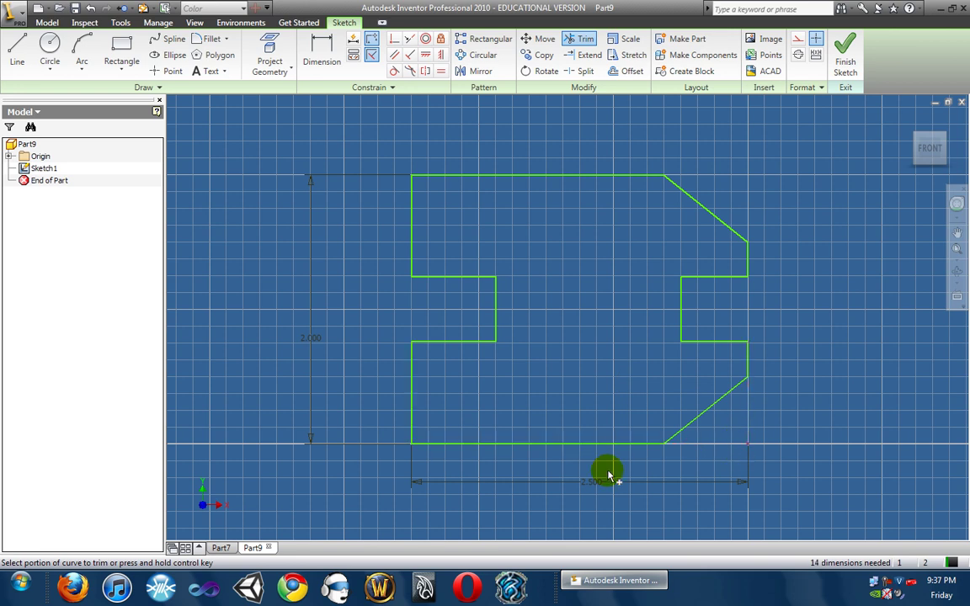
Draw a circle of about 0.24 in radius centred on the left notch's inner edge, reaching the notch corners
{"action": "mouse_move", "coordinate": [361, 432]}
{"action": "middle_mouse_down"}
{"action": "mouse_move", "coordinate": [353, 462]}
{"action": "mouse_move", "coordinate": [259, 412]}
{"action": "mouse_move", "coordinate": [322, 422]}
{"action": "middle_mouse_up"}
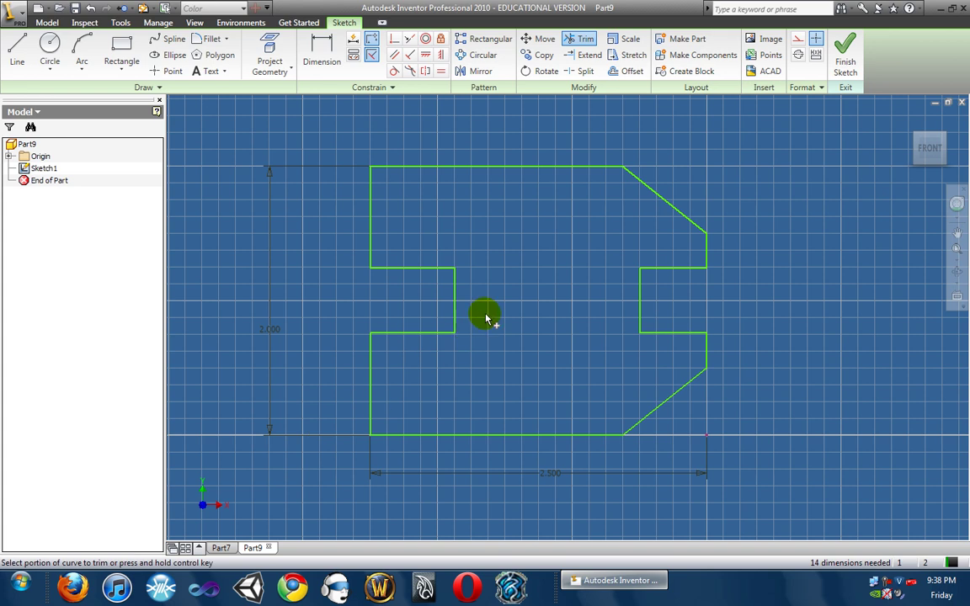
{"action": "left_click", "coordinate": [50, 46]}
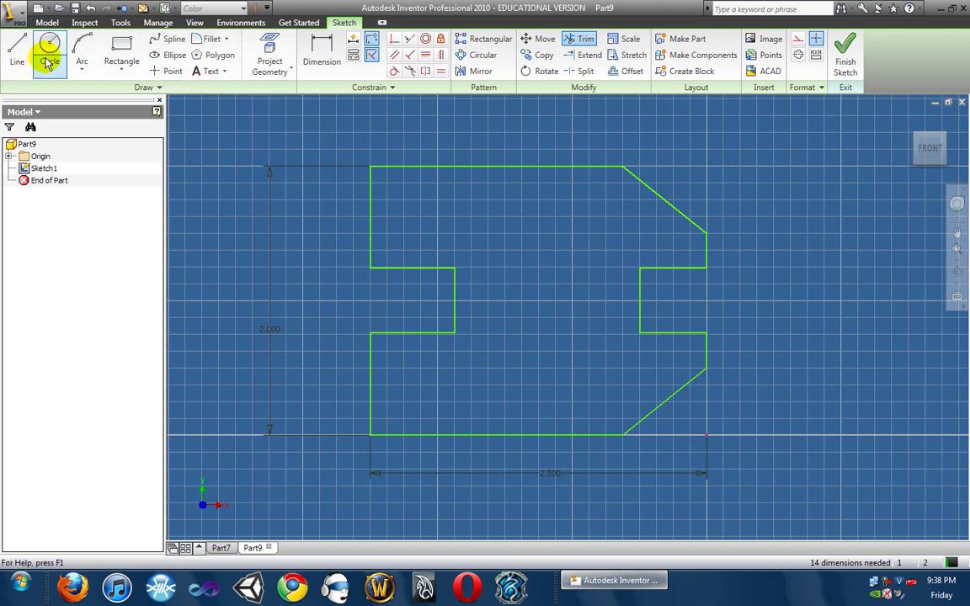
{"action": "left_click", "coordinate": [446, 307]}
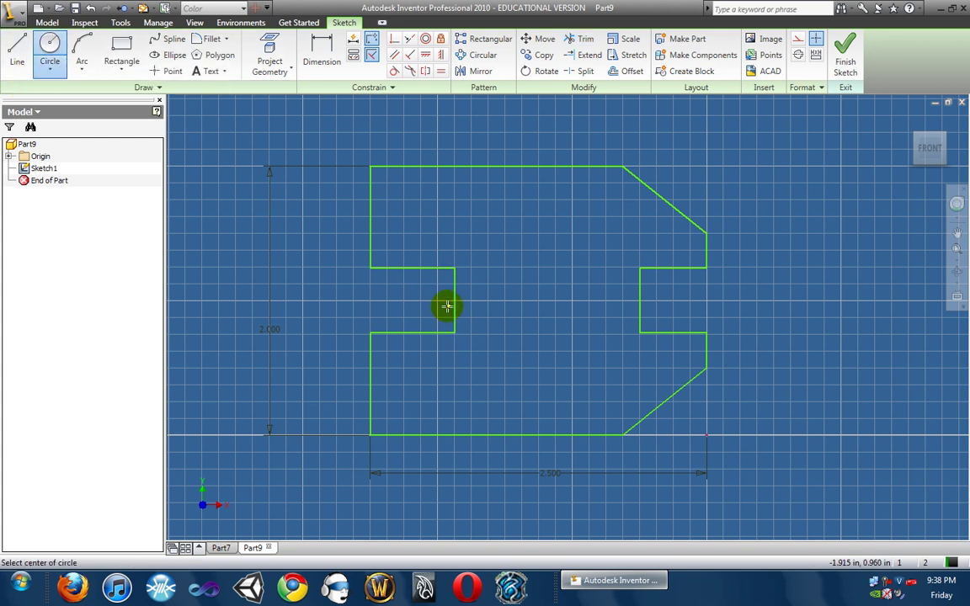
{"action": "left_click", "coordinate": [455, 269]}
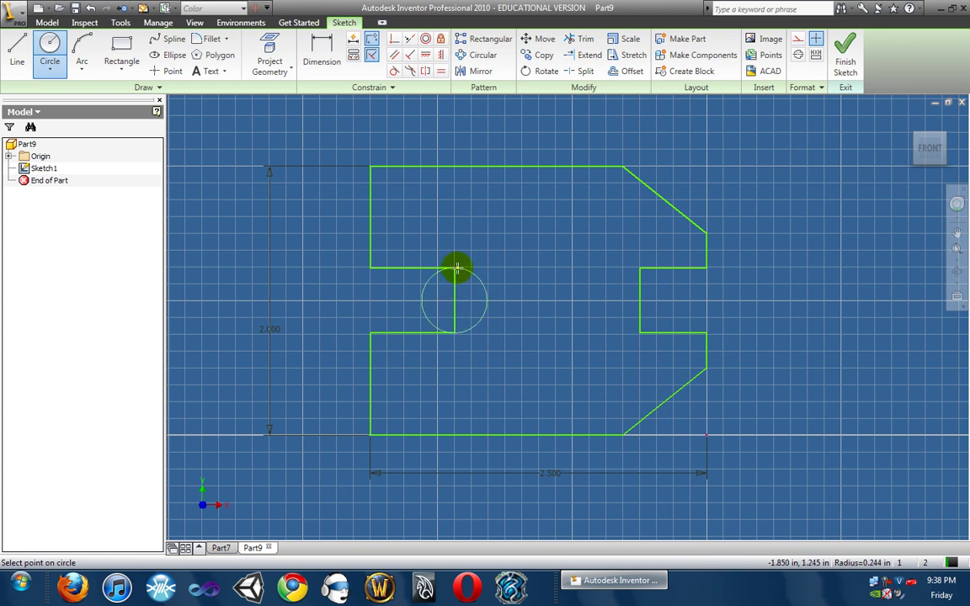
Trim the circle's left half and the left notch's straight inner edge to give the notch a rounded end
{"action": "left_click", "coordinate": [582, 39]}
{"action": "left_click", "coordinate": [531, 311]}
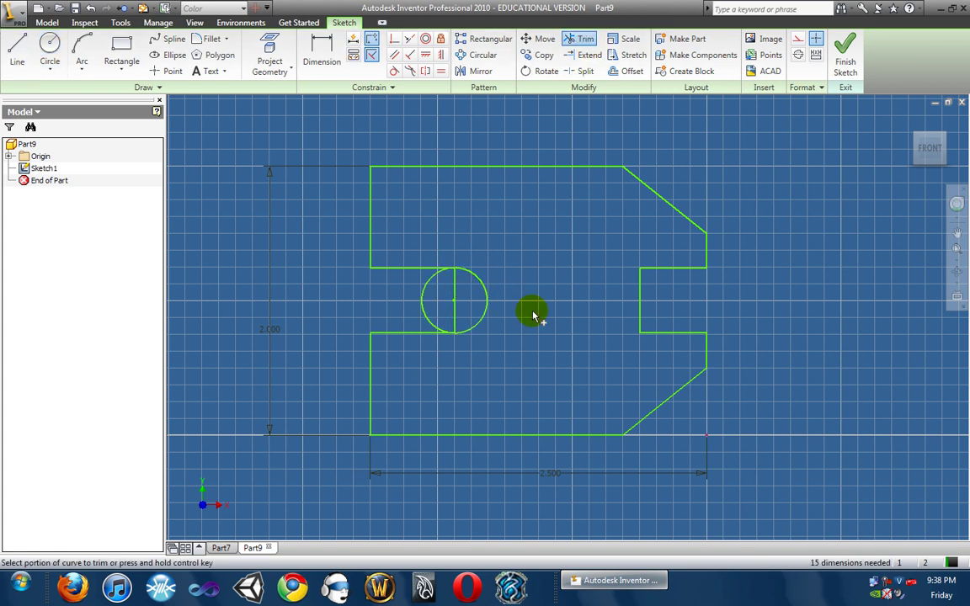
{"action": "left_click", "coordinate": [432, 283]}
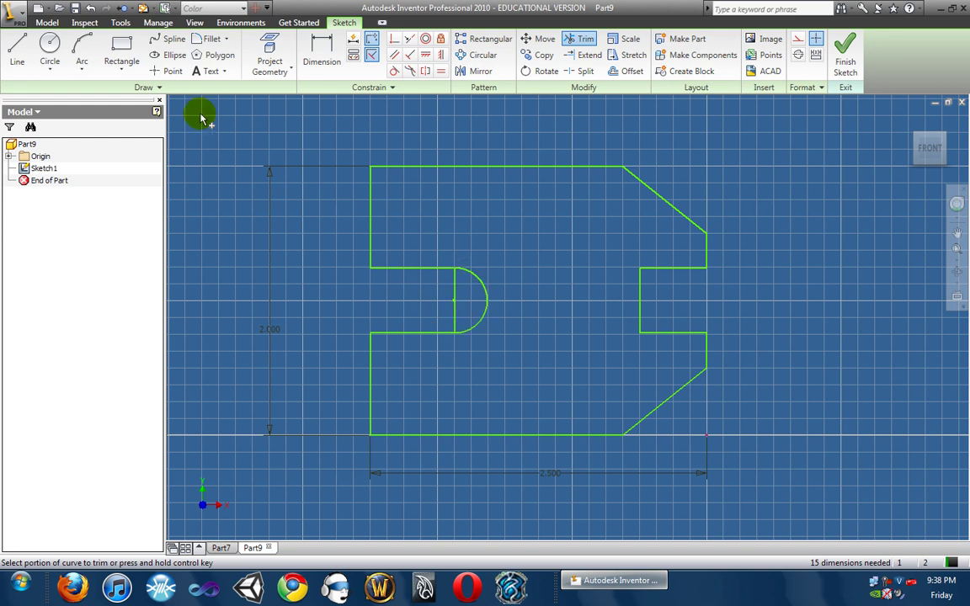
{"action": "left_click", "coordinate": [458, 290]}
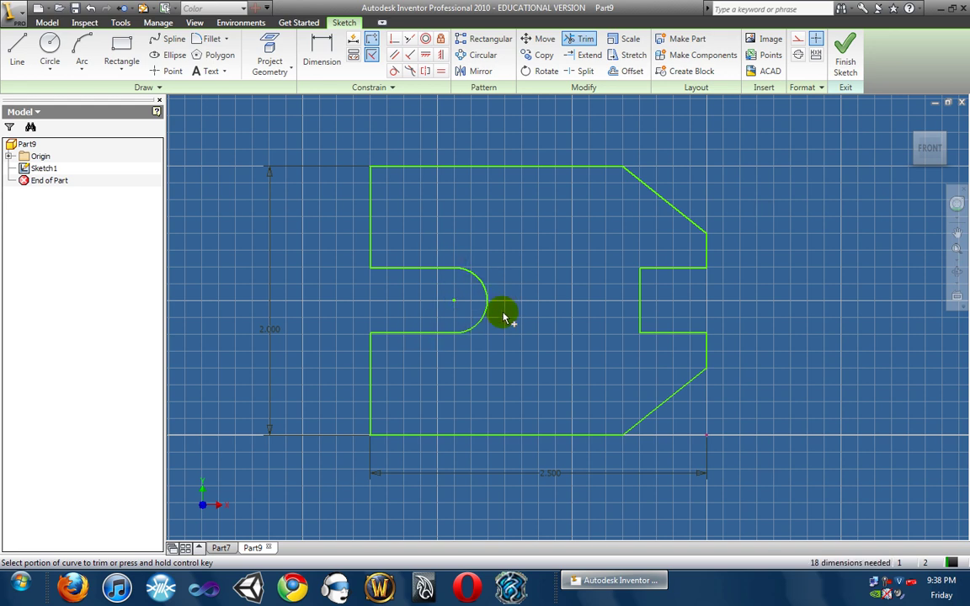
Try to dimension the left notch's lower edge to 0.5 in with the rounded end in place
{"action": "left_click", "coordinate": [324, 55]}
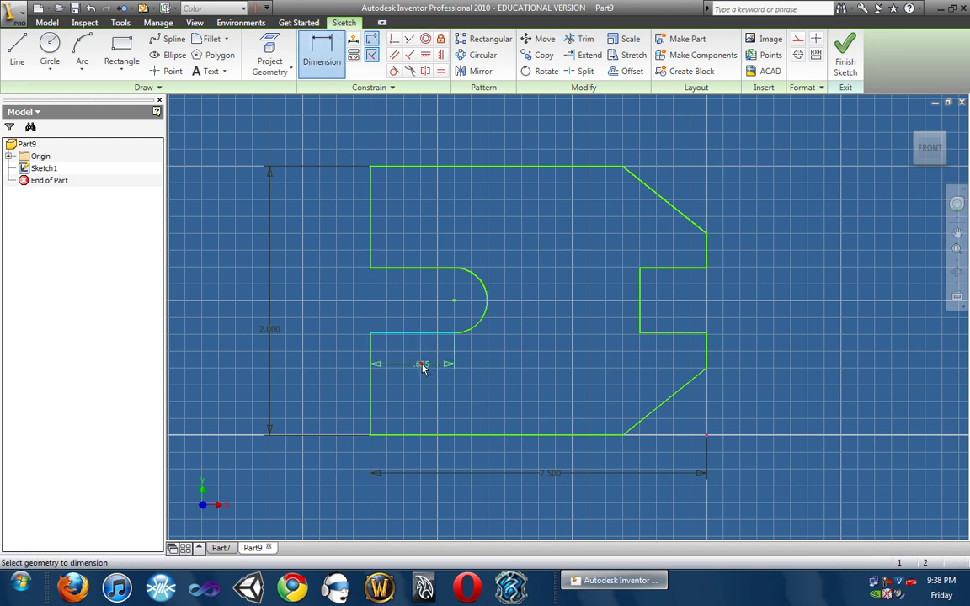
{"action": "left_click", "coordinate": [421, 364]}
{"action": "type", "text": ".5"}
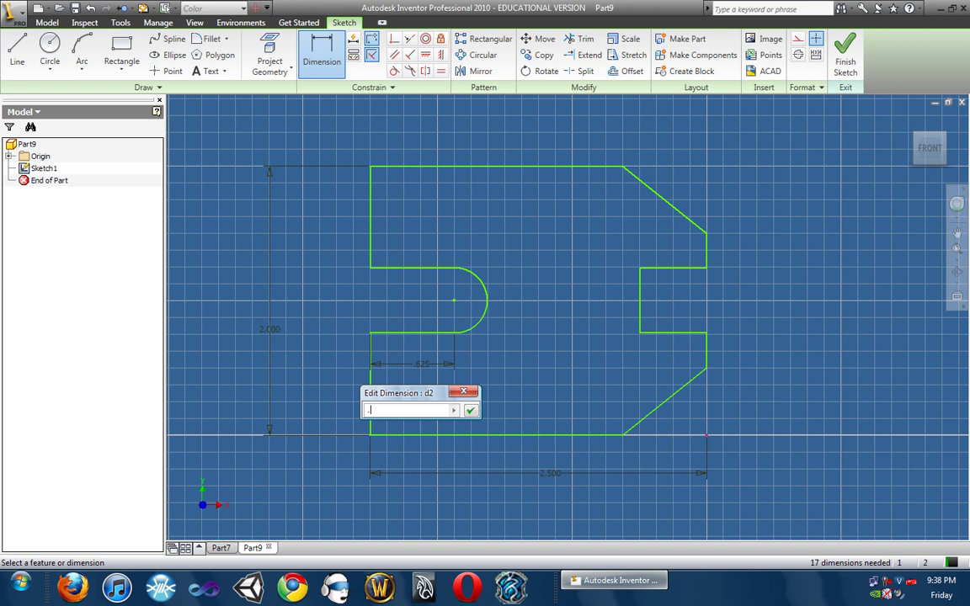
{"action": "key", "text": "Return"}
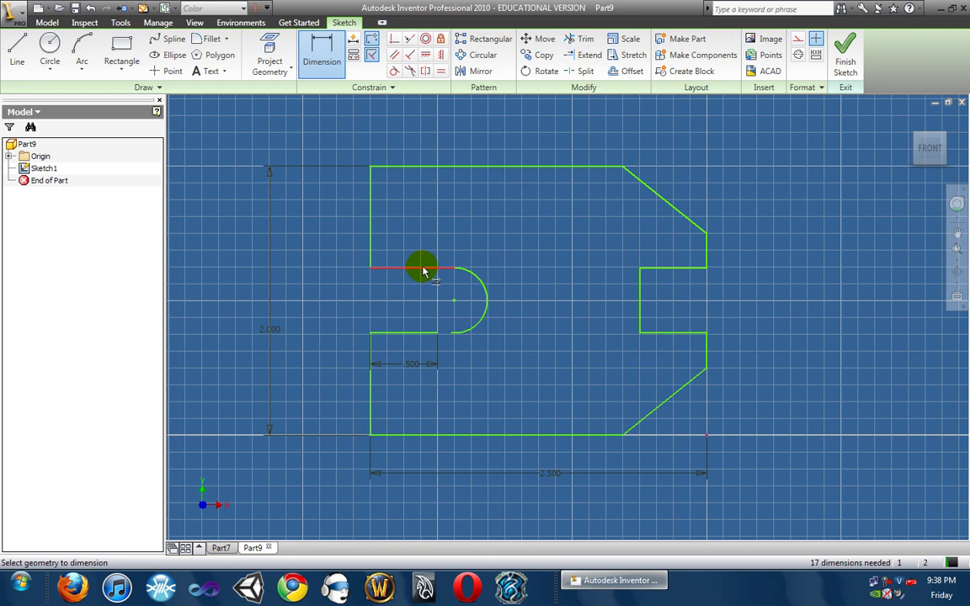
Undo back to the square-ended left notch and trim the leftover right edge below the lower-right diagonal
{"action": "key", "text": "ctrl+z"}
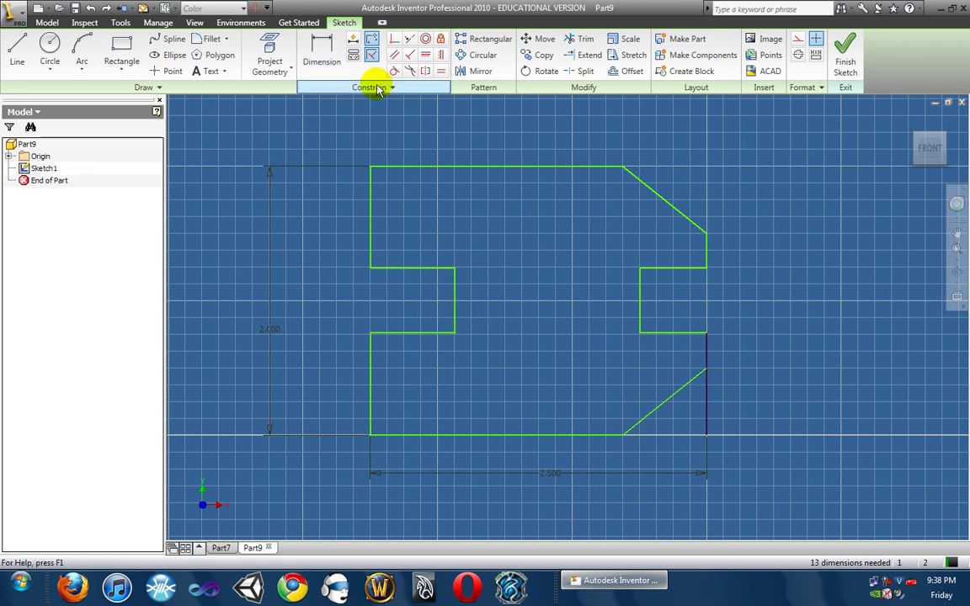
{"action": "left_click", "coordinate": [586, 40]}
{"action": "left_click", "coordinate": [708, 414]}
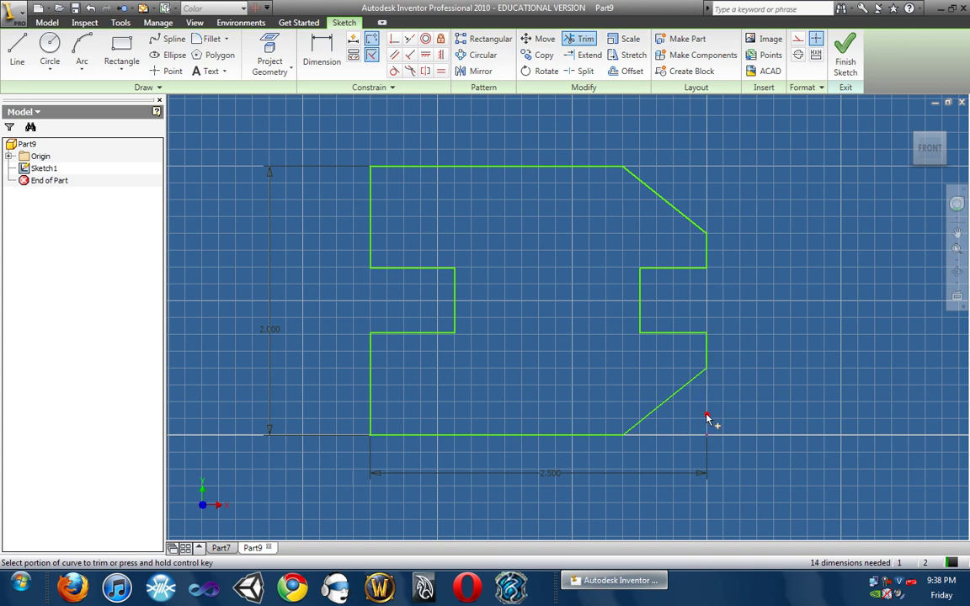
Dimension the left notch's lower edge and set its length to 0.5 in
{"action": "left_click", "coordinate": [321, 49]}
{"action": "left_click", "coordinate": [412, 334]}
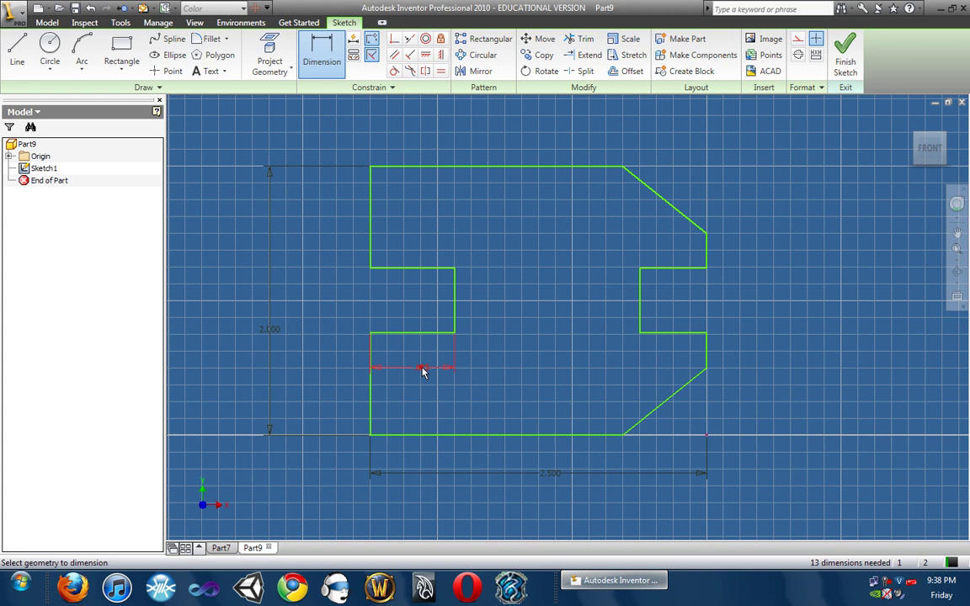
{"action": "left_click", "coordinate": [423, 371]}
{"action": "type", "text": ".5"}
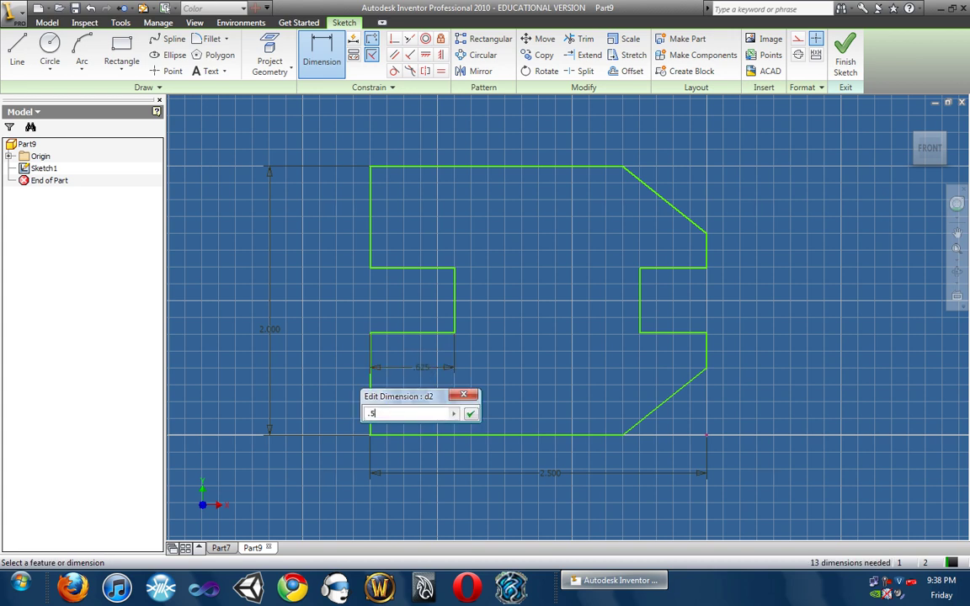
{"action": "key", "text": "Return"}
Dimension the left notch's inner edge and set its height to 0.5 in
{"action": "left_click", "coordinate": [331, 61]}
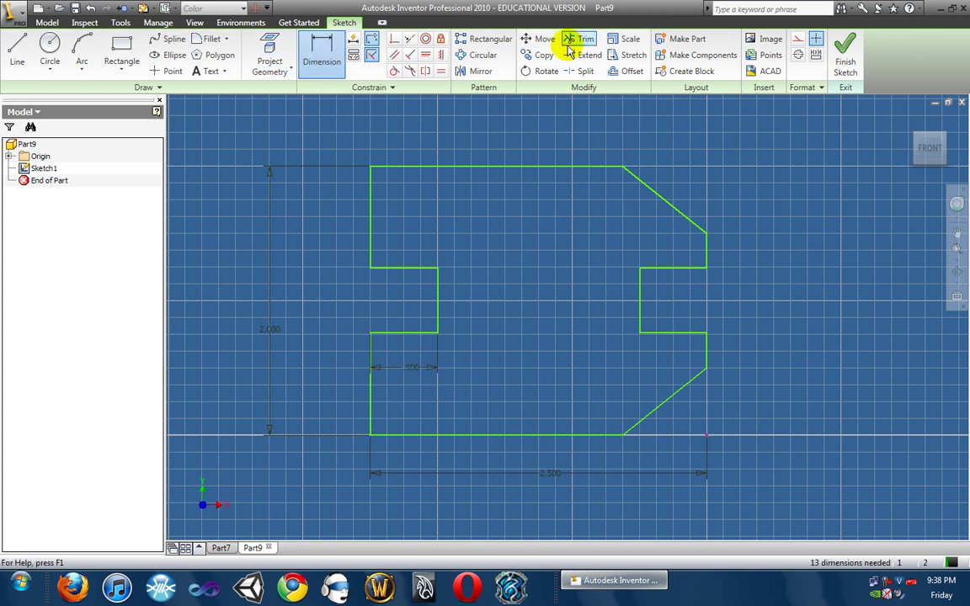
{"action": "left_click", "coordinate": [401, 304]}
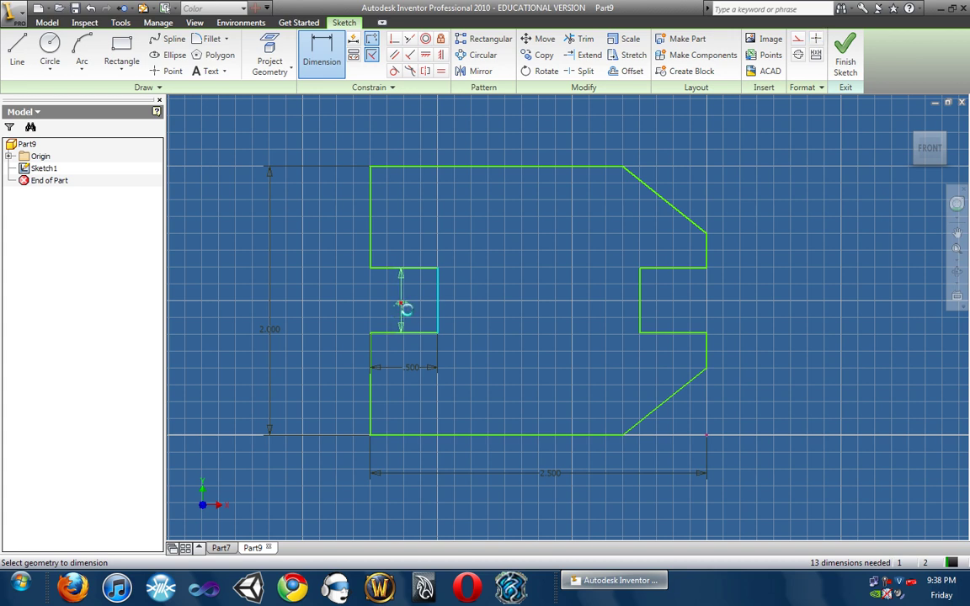
{"action": "type", "text": ".5"}
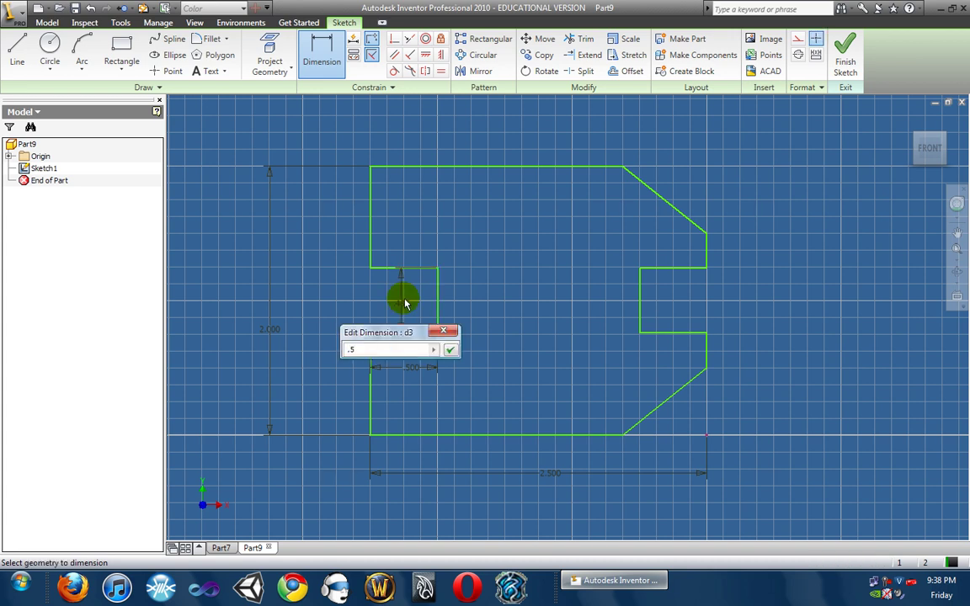
{"action": "key", "text": "Return"}
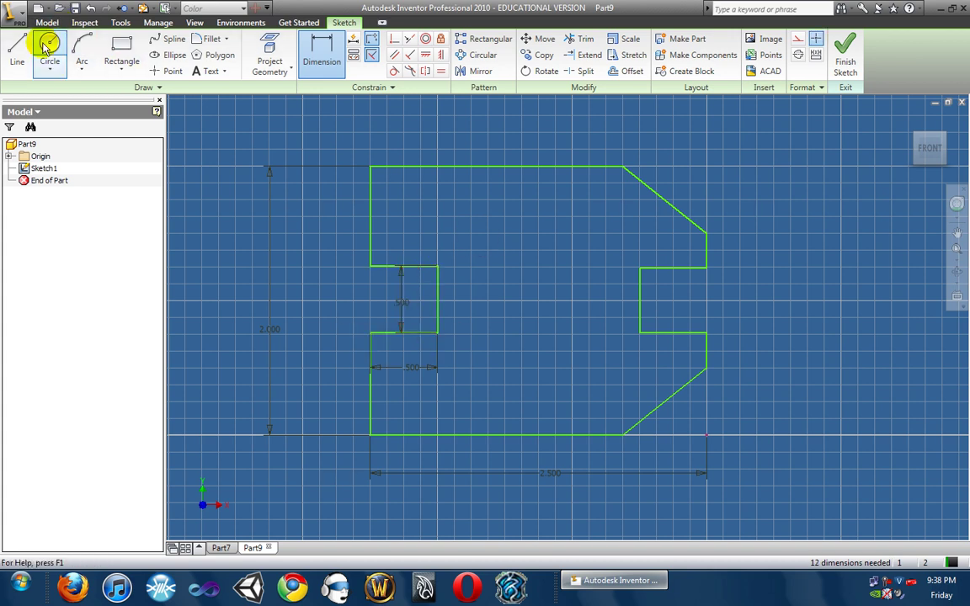
Draw a circle centred on the midpoint of the left notch's inner edge, passing through the notch's upper corner
{"action": "left_click", "coordinate": [49, 52]}
{"action": "left_click", "coordinate": [437, 301]}
{"action": "left_click", "coordinate": [437, 266]}
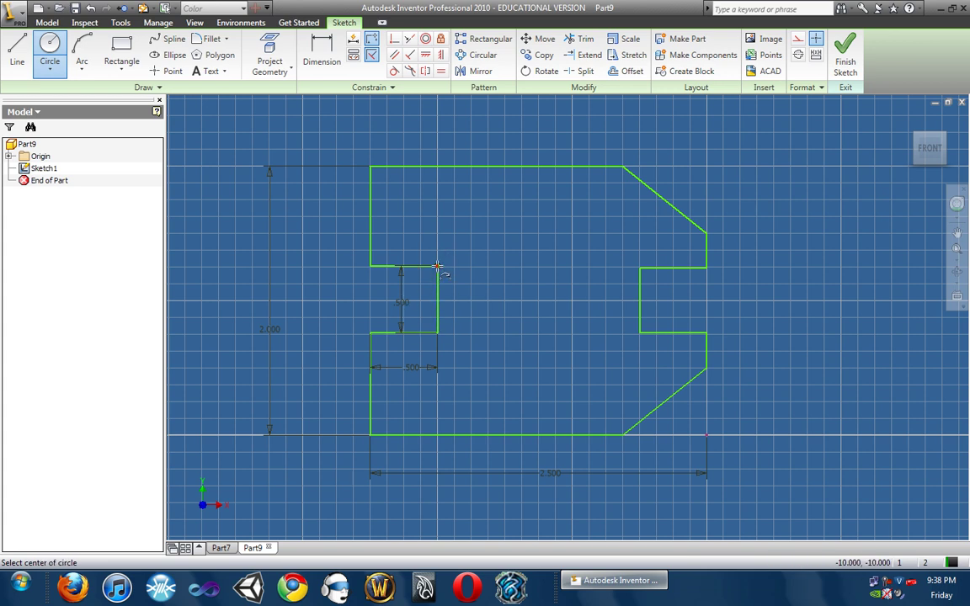
Trim the circle's left half and the left notch's straight inner edge to leave a rounded end
{"action": "left_click", "coordinate": [581, 39]}
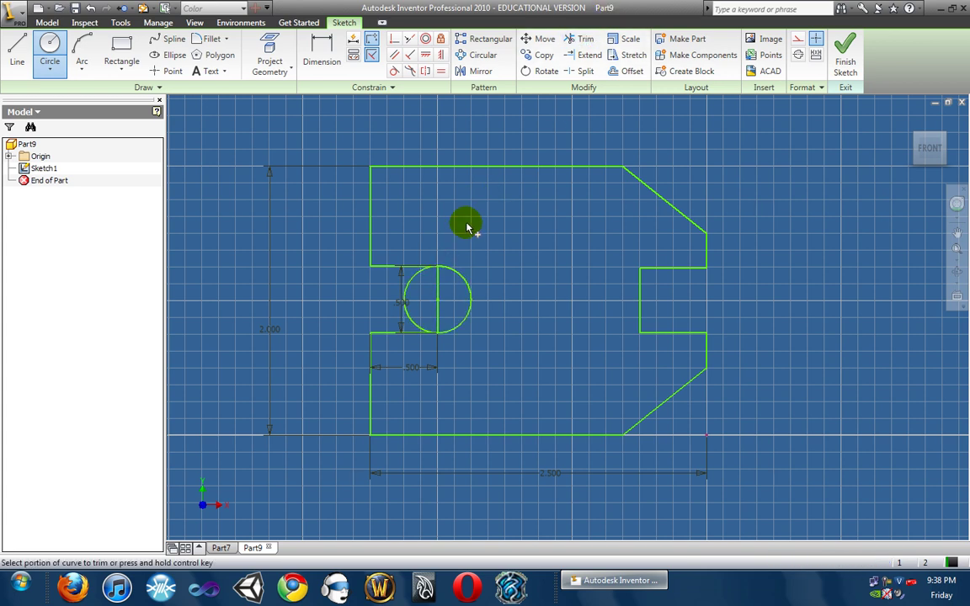
{"action": "left_click", "coordinate": [418, 280]}
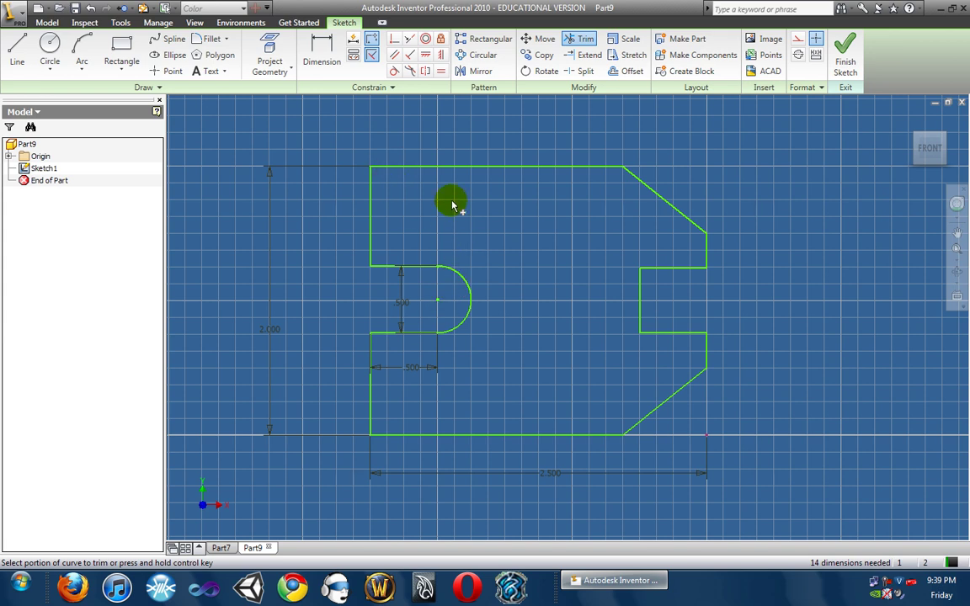
{"action": "right_click", "coordinate": [455, 236]}
{"action": "left_click", "coordinate": [473, 239]}
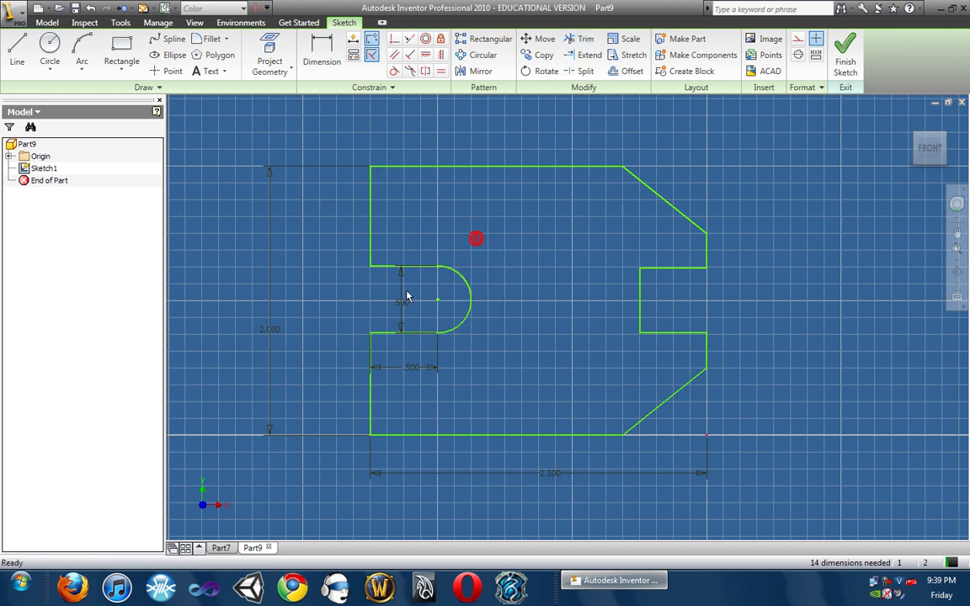
Delete the left notch's two 0.5 in dimensions
{"action": "right_click", "coordinate": [401, 294]}
{"action": "left_click", "coordinate": [421, 320]}
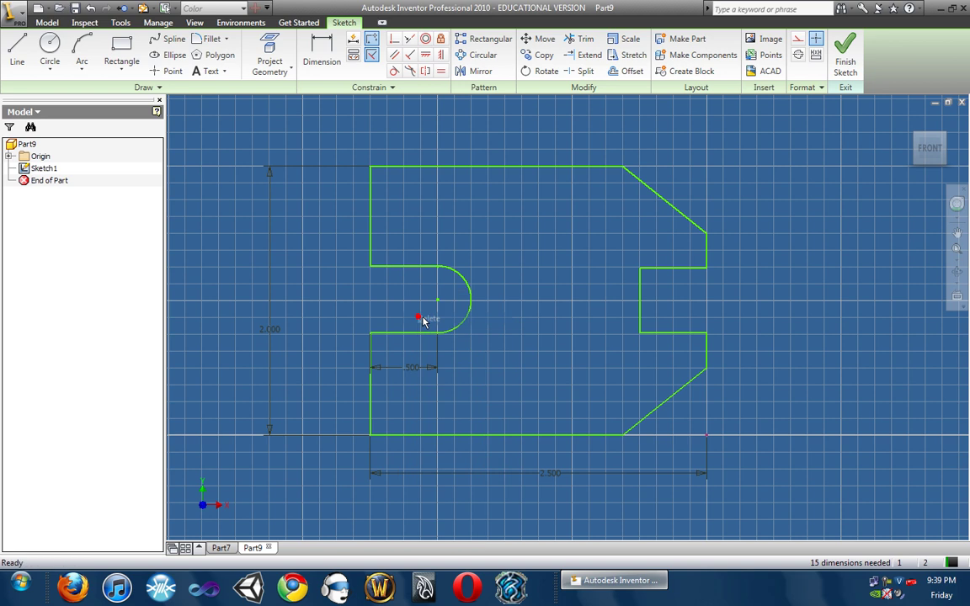
{"action": "right_click", "coordinate": [420, 372]}
{"action": "left_click", "coordinate": [447, 137]}
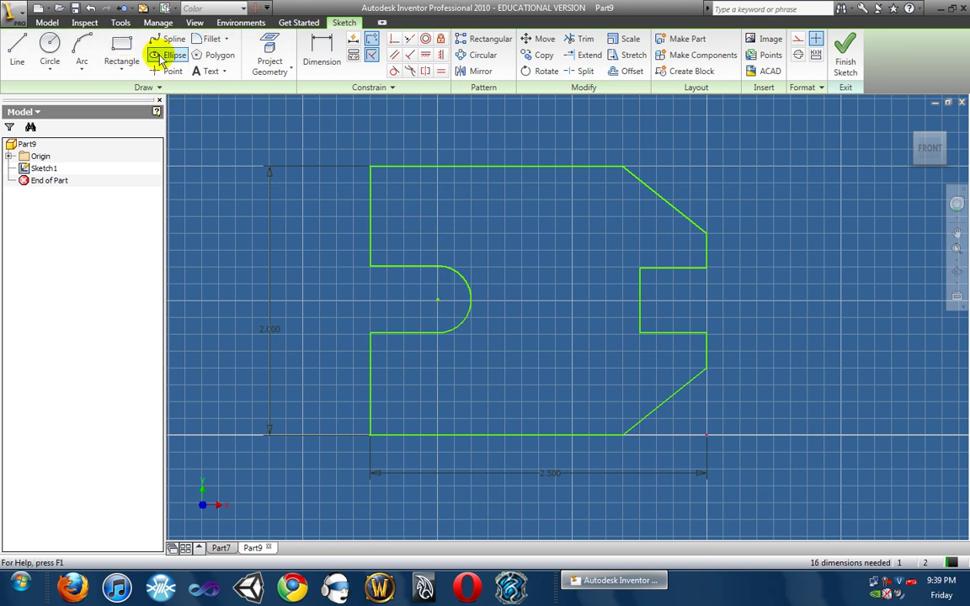
Dimension the left edge segments below and above the notch to 0.75 in each
{"action": "left_click", "coordinate": [322, 52]}
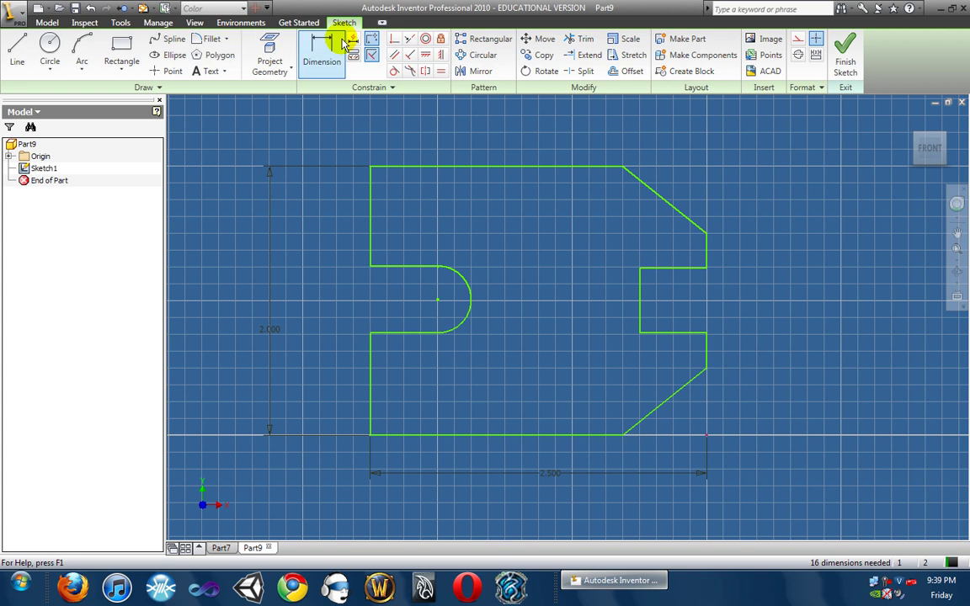
{"action": "left_click", "coordinate": [371, 380]}
{"action": "left_click", "coordinate": [320, 403]}
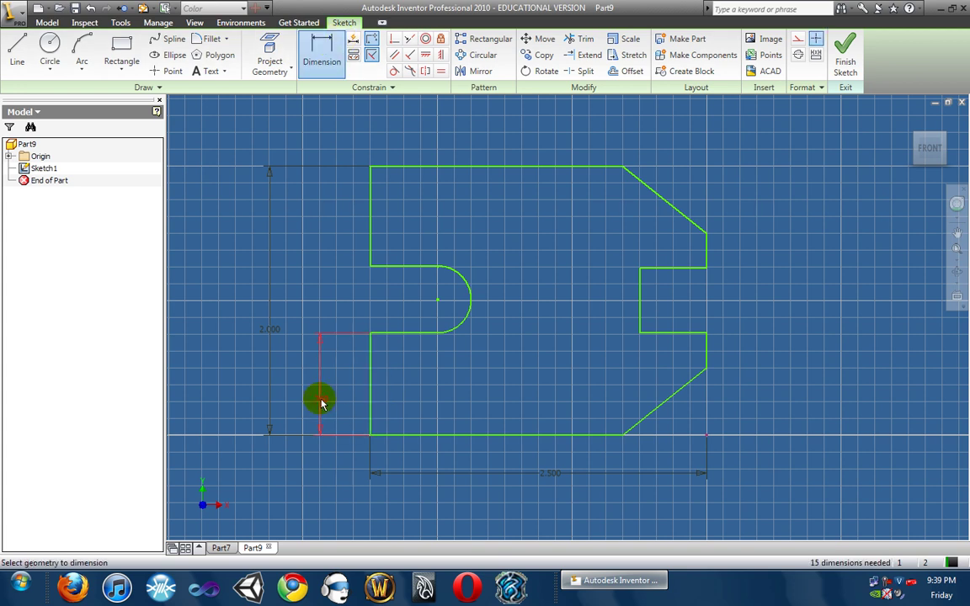
{"action": "type", "text": ".75"}
{"action": "key", "text": "Return"}
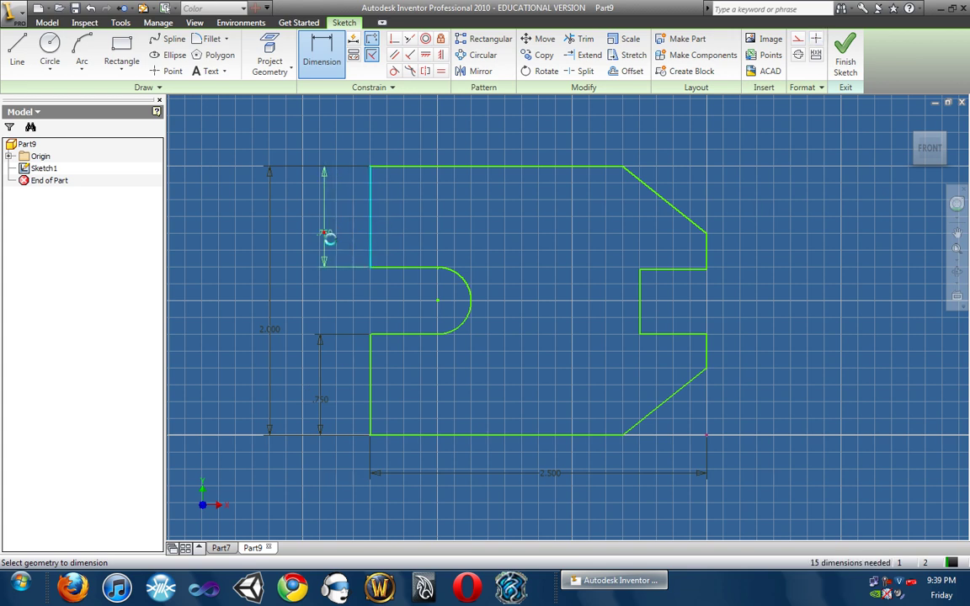
{"action": "left_click", "coordinate": [324, 232]}
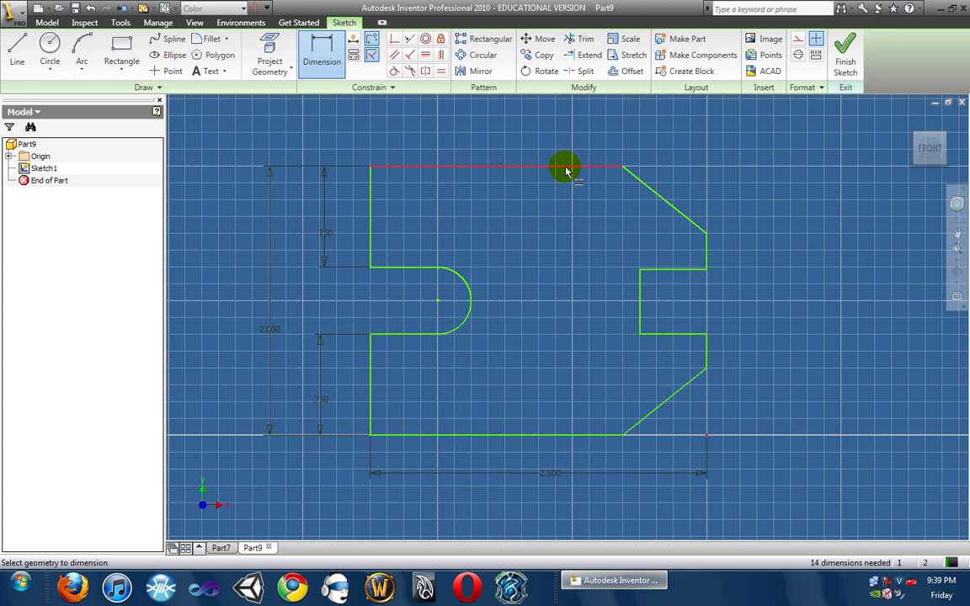
Dimension the plate's top edge and set its length to 1.75 in
{"action": "left_click", "coordinate": [565, 169]}
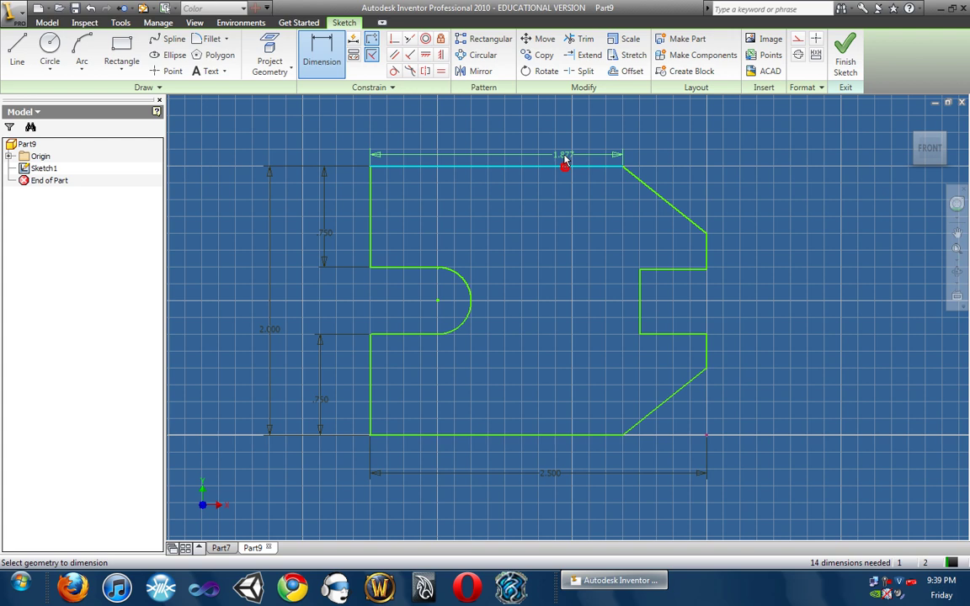
{"action": "left_click", "coordinate": [559, 131]}
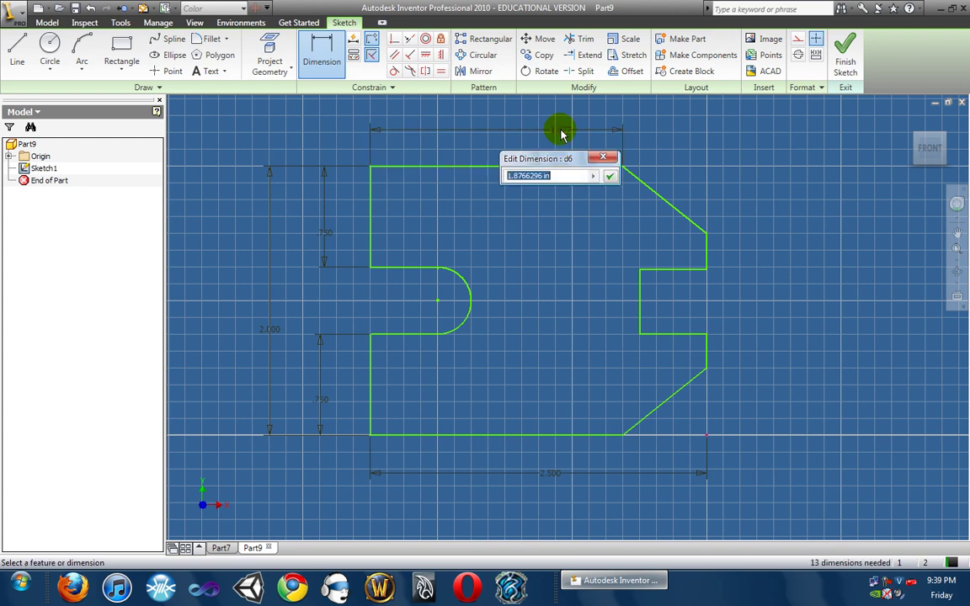
{"action": "type", "text": "1."}
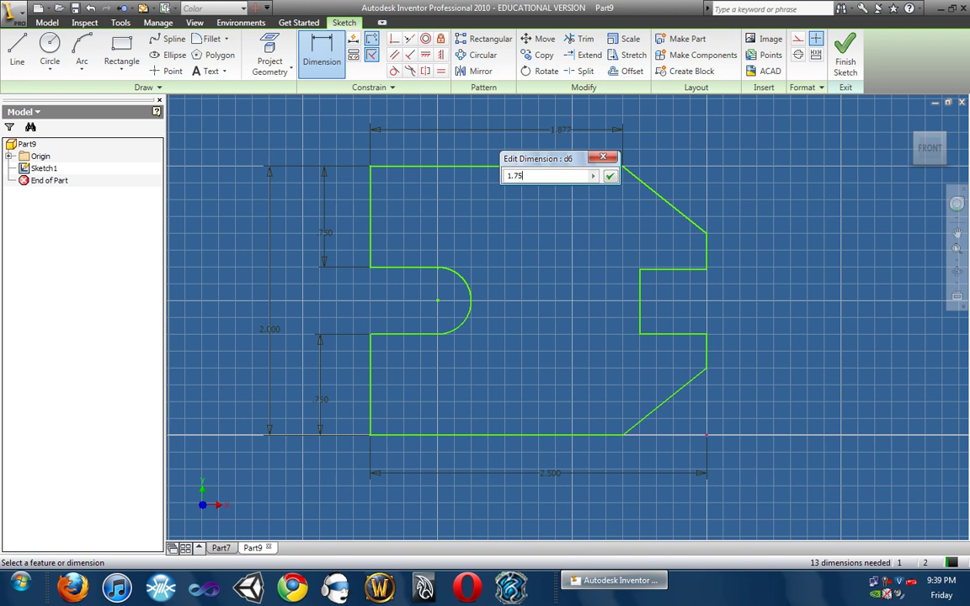
{"action": "type", "text": "75"}
{"action": "key", "text": "Return"}
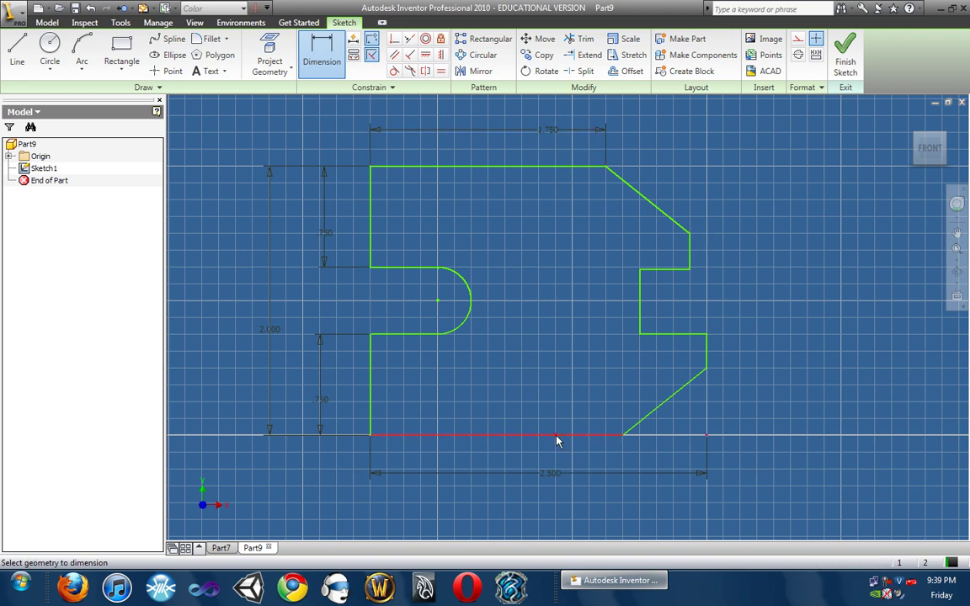
Dimension the plate's bottom edge and set its length to 1.75 in
{"action": "left_click", "coordinate": [557, 436]}
{"action": "left_click", "coordinate": [555, 465]}
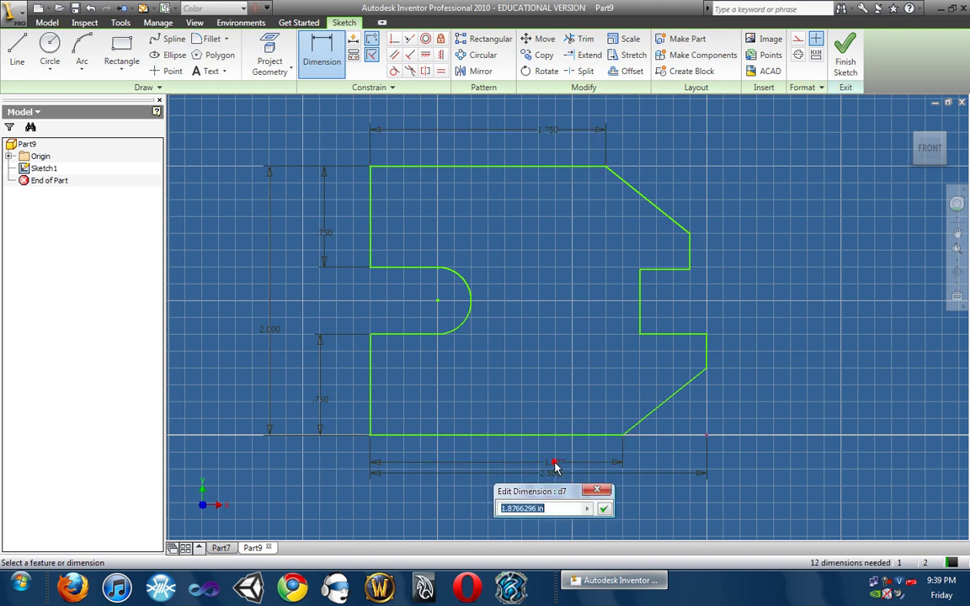
{"action": "type", "text": "1.75"}
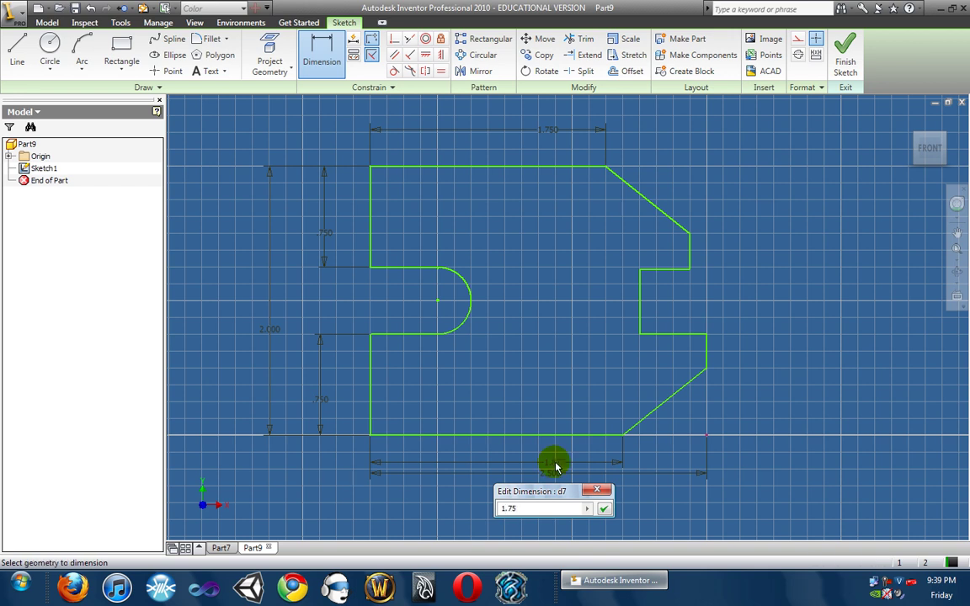
{"action": "key", "text": "Return"}
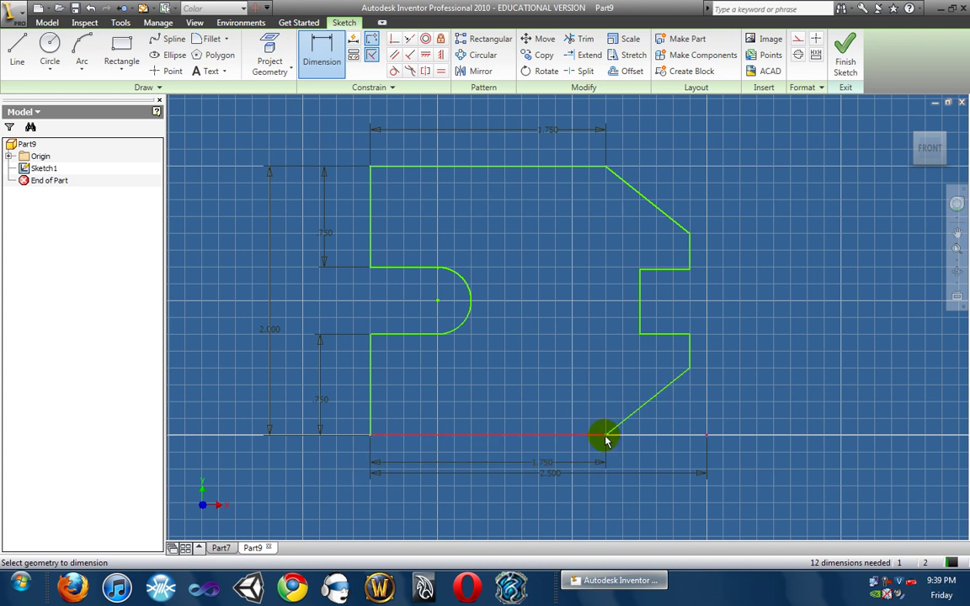
Dimension the lower-right diagonal's vertical height to 0.5 in and the short right edge above it to 0.25 in
{"action": "left_click", "coordinate": [688, 370]}
{"action": "left_click", "coordinate": [789, 392]}
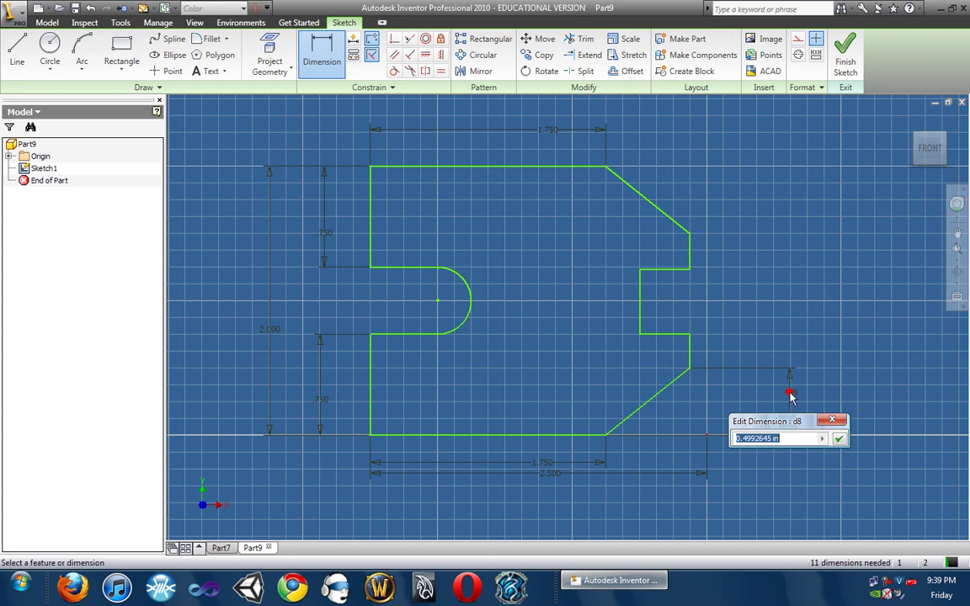
{"action": "type", "text": ".5"}
{"action": "key", "text": "Return"}
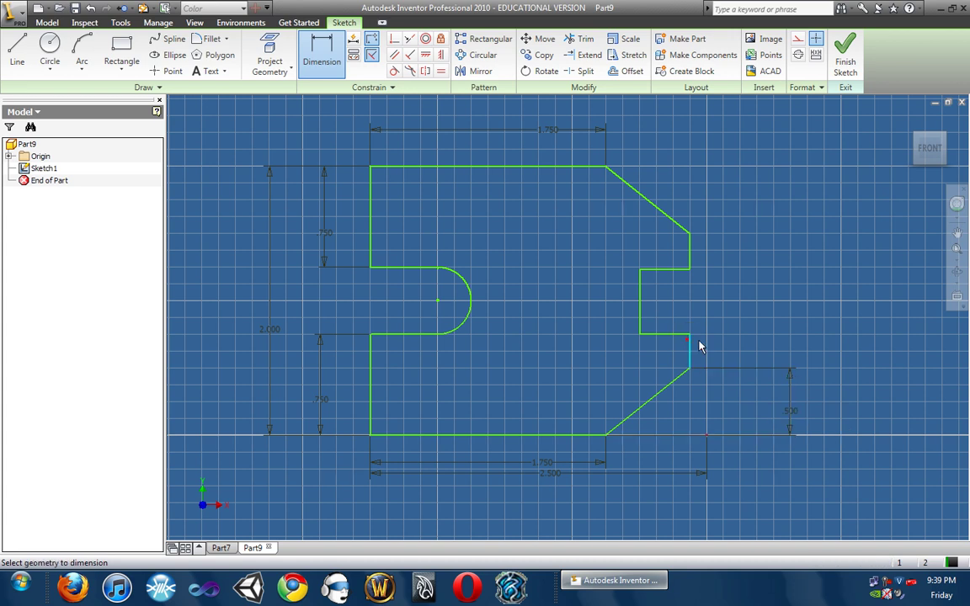
{"action": "left_click", "coordinate": [689, 347]}
{"action": "left_click", "coordinate": [764, 357]}
Dimension the right notch's inner edge and set its height to 0.5 in
{"action": "left_click", "coordinate": [640, 303]}
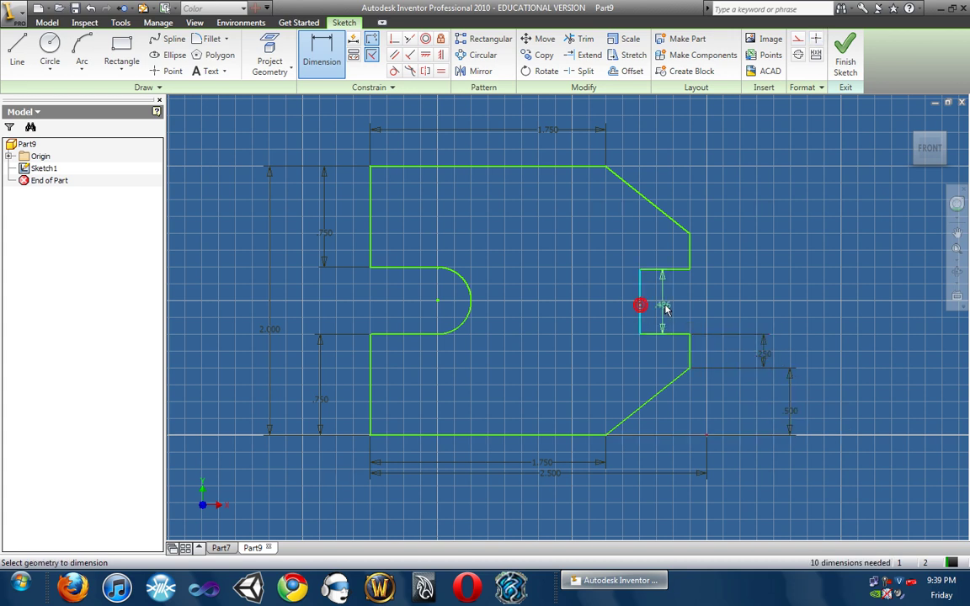
{"action": "left_click", "coordinate": [666, 307]}
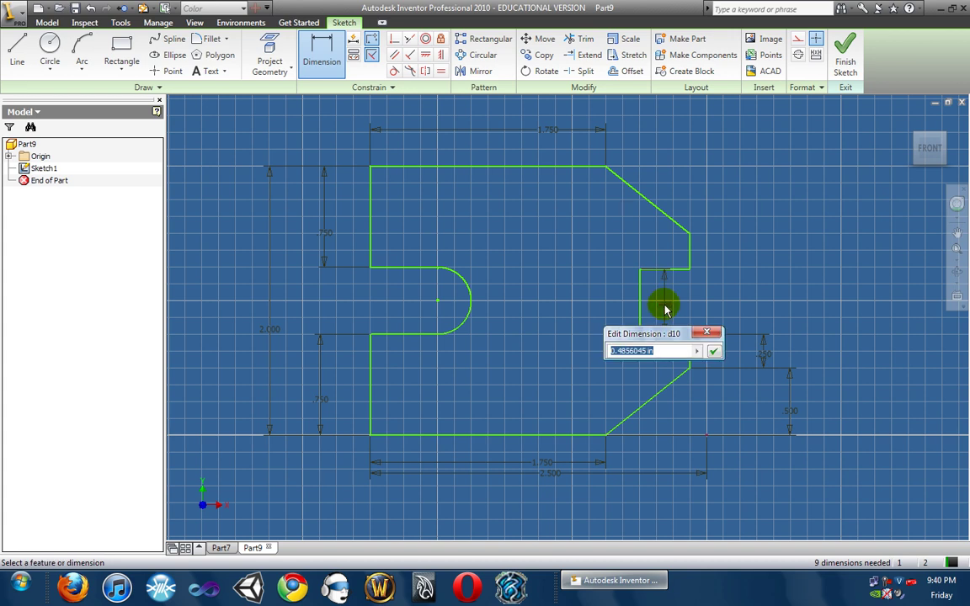
{"action": "key", "text": "BackSpace"}
{"action": "key", "text": "Escape"}
Dimension the short right edge above the right notch and set its length to 0.25 in
{"action": "left_click", "coordinate": [689, 245]}
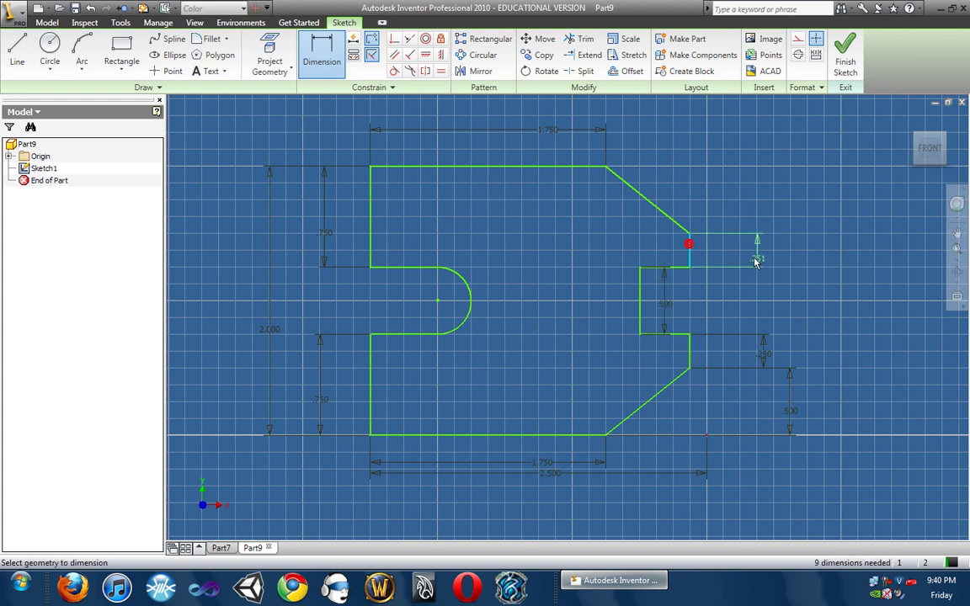
{"action": "left_click", "coordinate": [735, 253]}
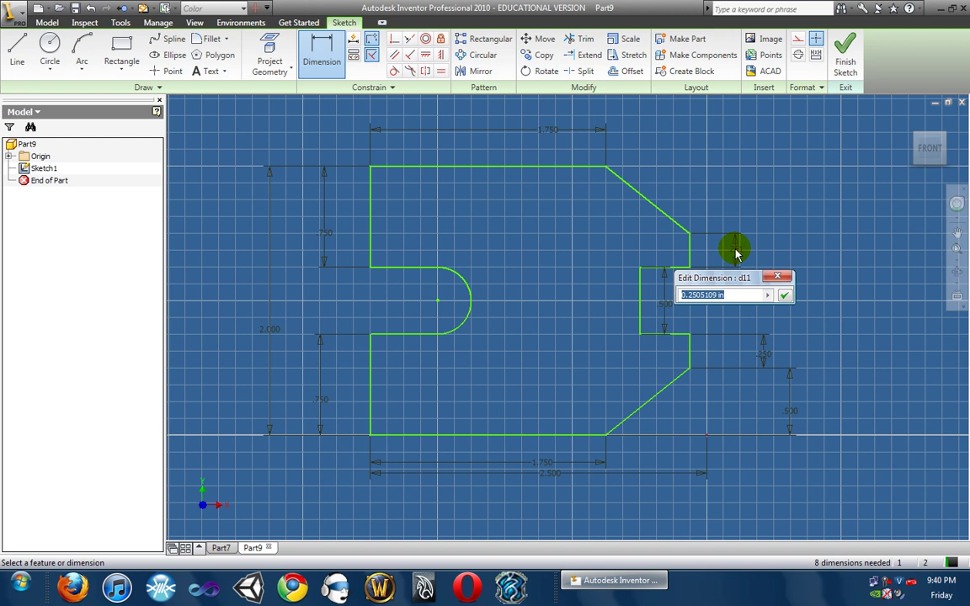
{"action": "type", "text": "2"}
{"action": "type", "text": "25"}
{"action": "key", "text": "Return"}
Dimension the upper-right diagonal's vertical height, and dimension the right notch's lower edge with its length set to 1 in
{"action": "left_click", "coordinate": [688, 233]}
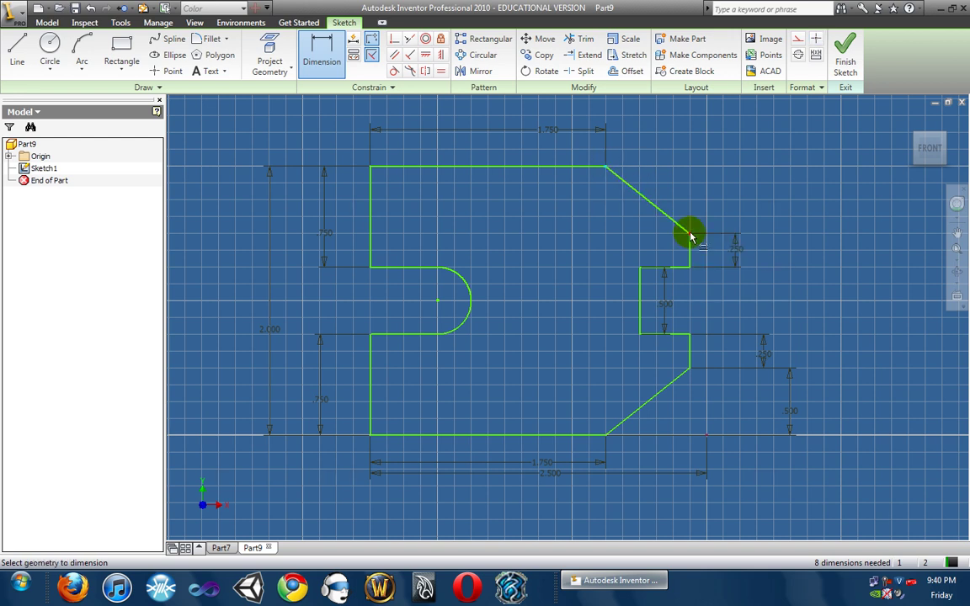
{"action": "left_click", "coordinate": [763, 197]}
{"action": "left_click", "coordinate": [645, 332]}
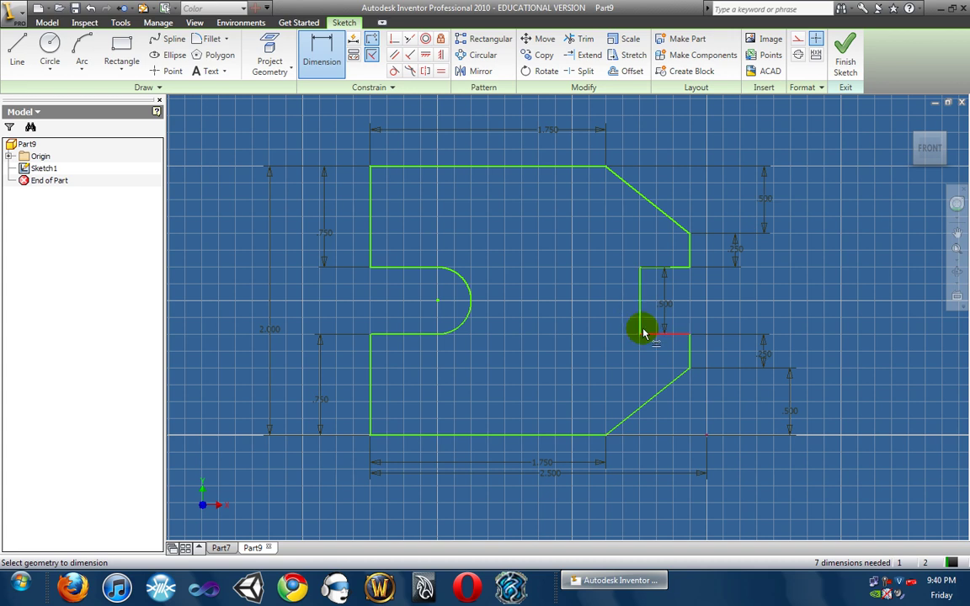
{"action": "left_click", "coordinate": [658, 356]}
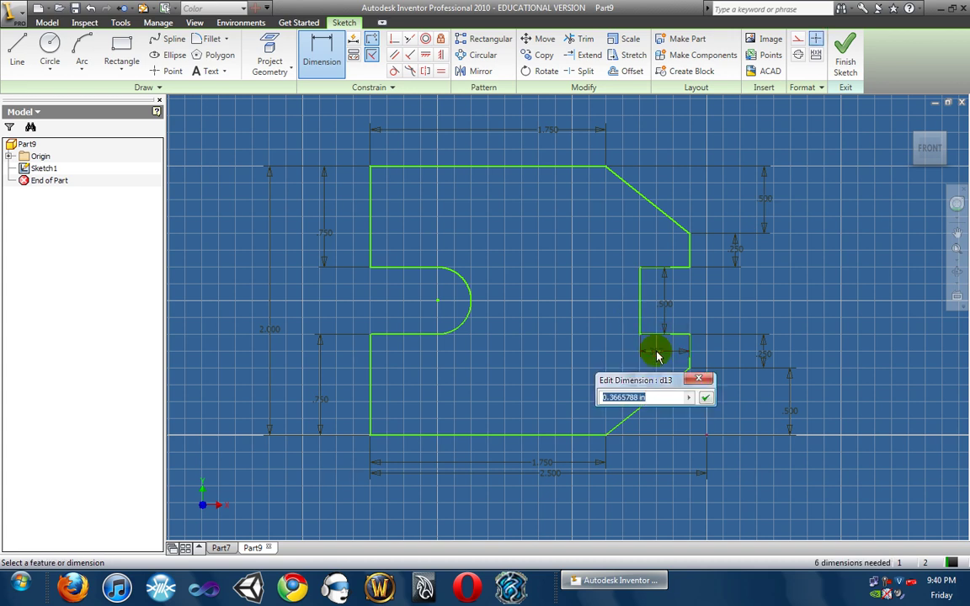
{"action": "type", "text": "1"}
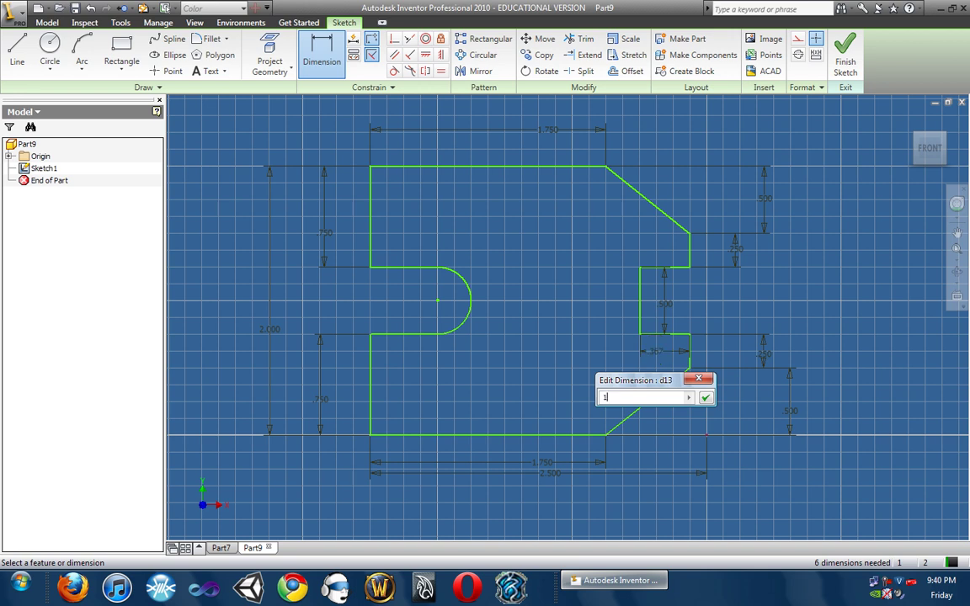
{"action": "key", "text": "Return"}
Dimension the right notch's upper edge and set its length to 1 in
{"action": "left_click", "coordinate": [567, 267]}
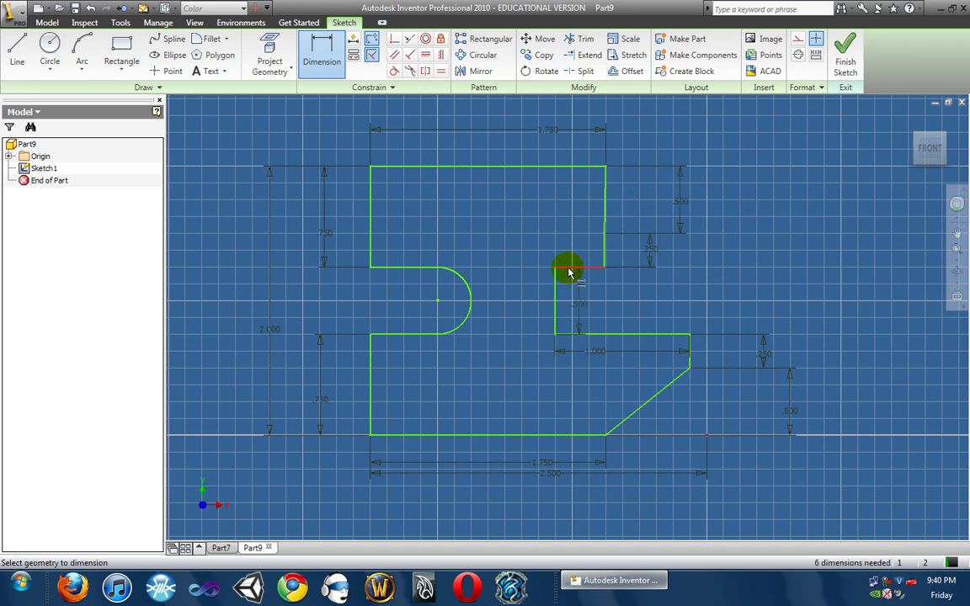
{"action": "type", "text": "1"}
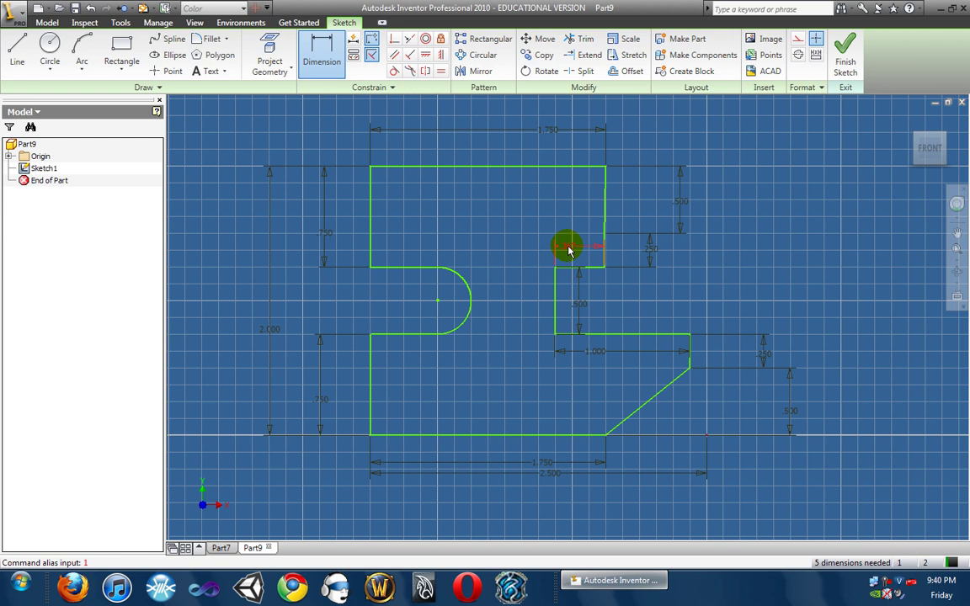
{"action": "left_click", "coordinate": [569, 249]}
{"action": "type", "text": "1"}
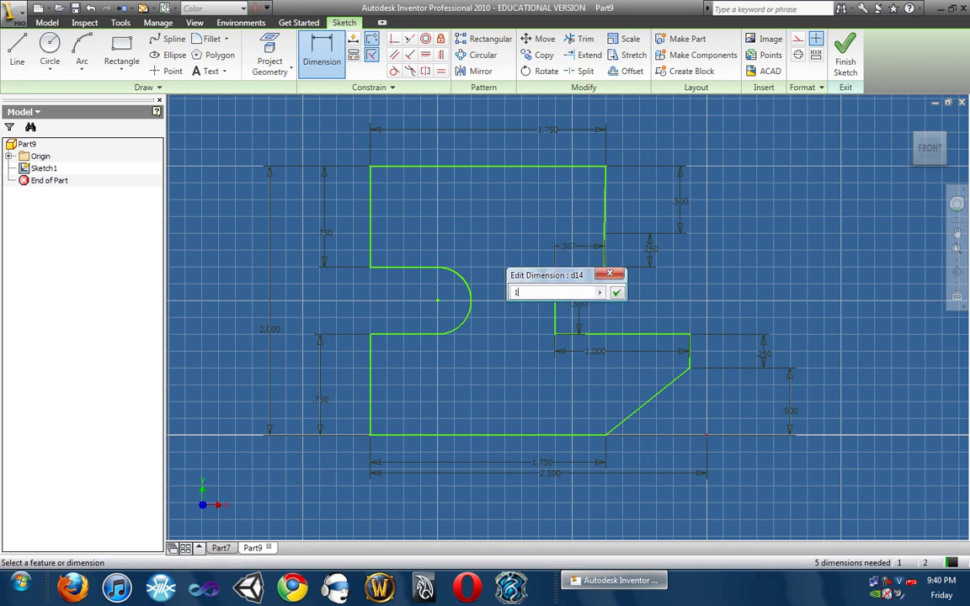
{"action": "key", "text": "Return"}
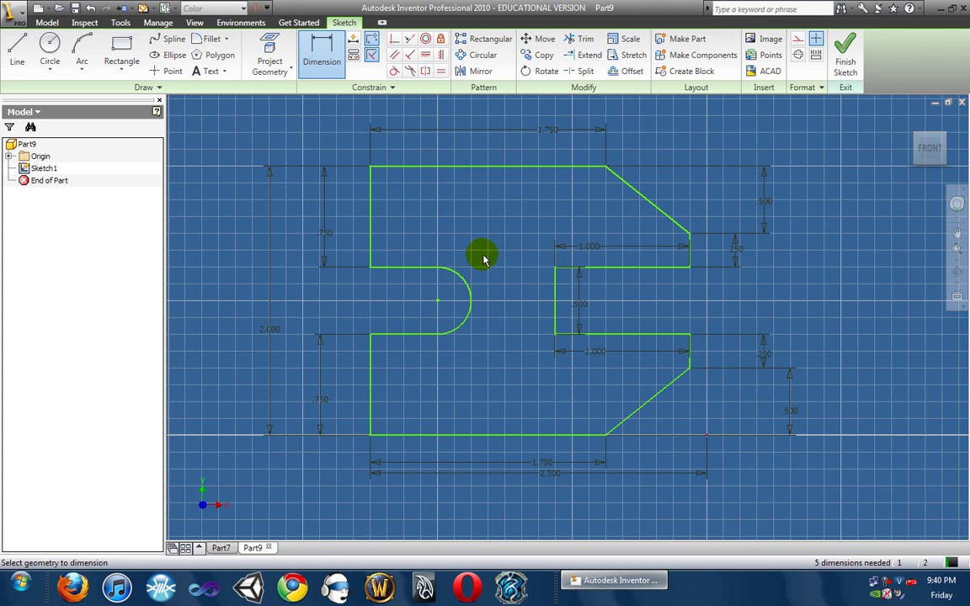
Extrude the closed plate profile by a distance of 0.5 in as a solid
{"action": "mouse_move", "coordinate": [484, 259]}
{"action": "middle_mouse_down"}
{"action": "mouse_move", "coordinate": [443, 245]}
{"action": "mouse_move", "coordinate": [340, 266]}
{"action": "mouse_move", "coordinate": [500, 243]}
{"action": "mouse_move", "coordinate": [502, 257]}
{"action": "middle_mouse_up"}
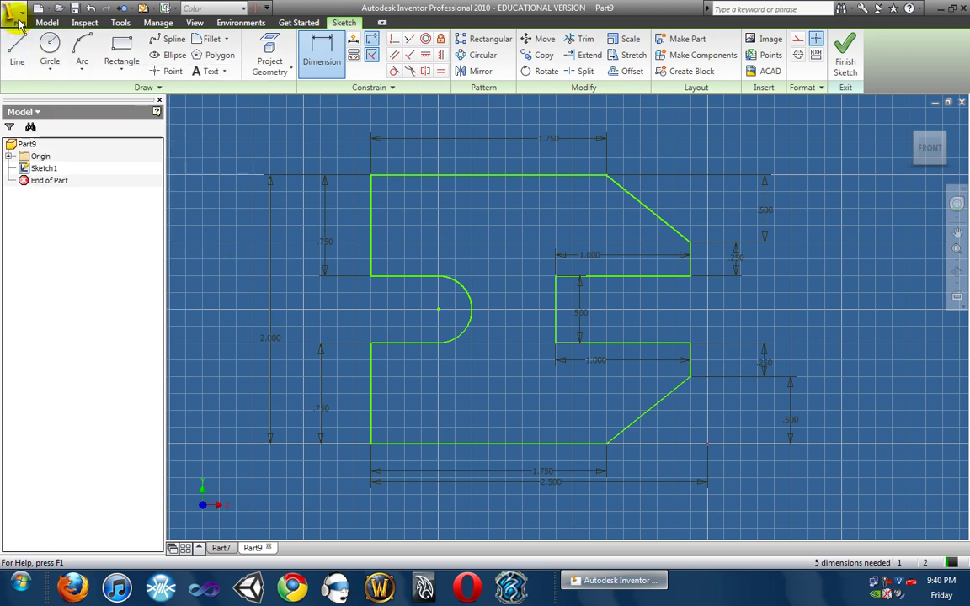
{"action": "left_click", "coordinate": [43, 21]}
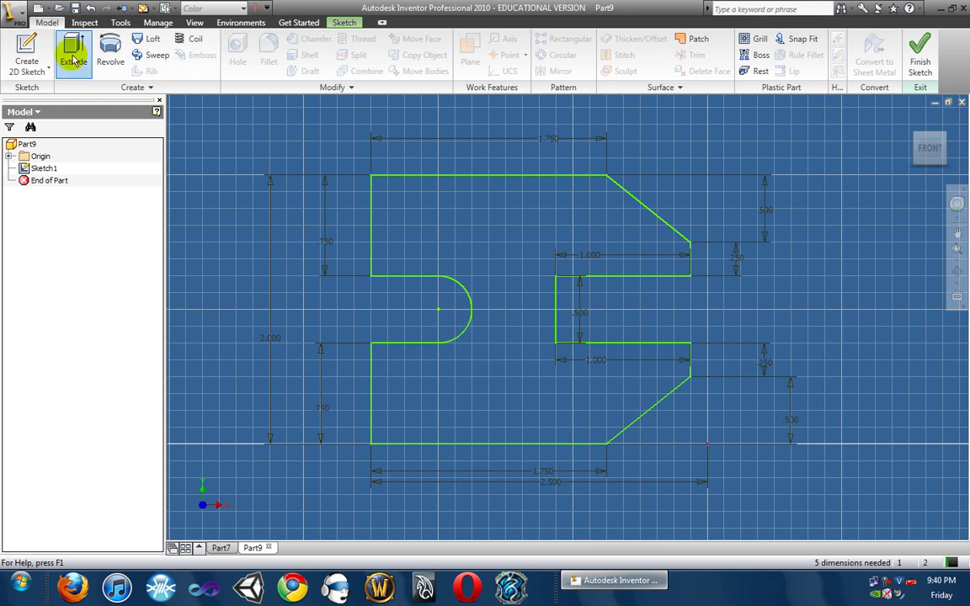
{"action": "left_click", "coordinate": [74, 52]}
{"action": "type", "text": ".5"}
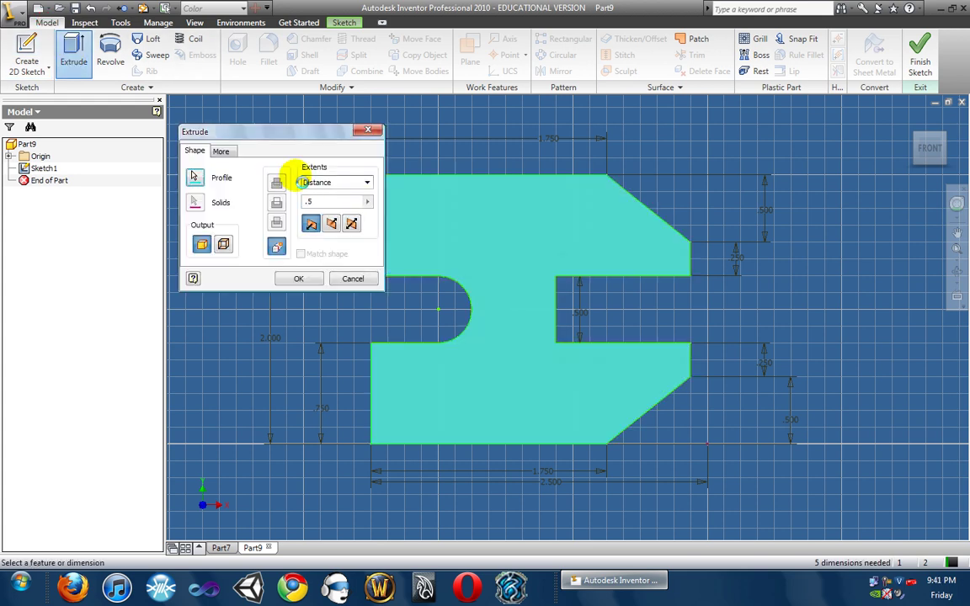
{"action": "key", "text": "Return"}
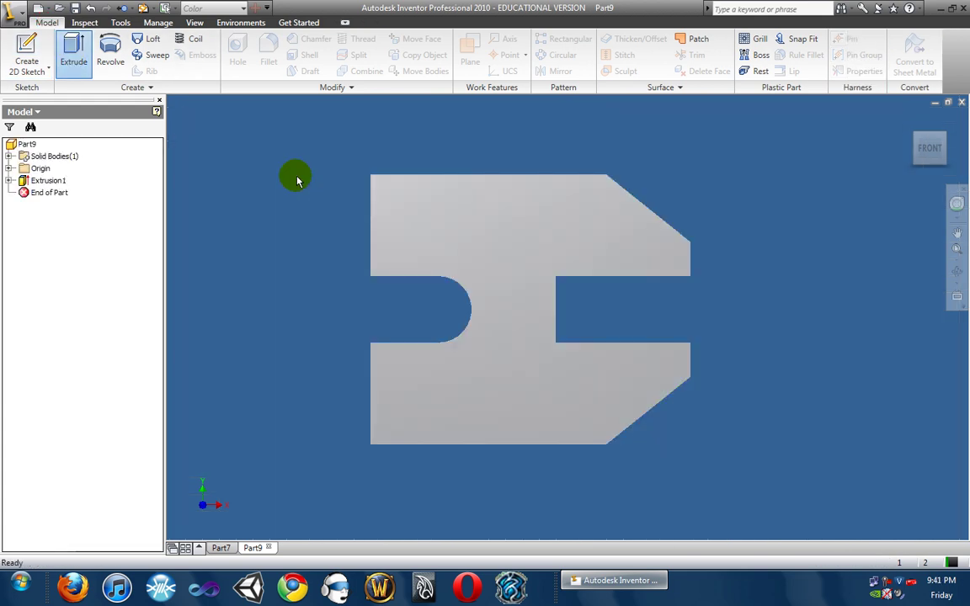
Inspect the extruded plate in 3D and check its updated physical properties, including the volume, in the part's iProperties
{"action": "left_click", "coordinate": [957, 271]}
{"action": "left_click_drag", "start_coordinate": [643, 259], "coordinate": [395, 239]}
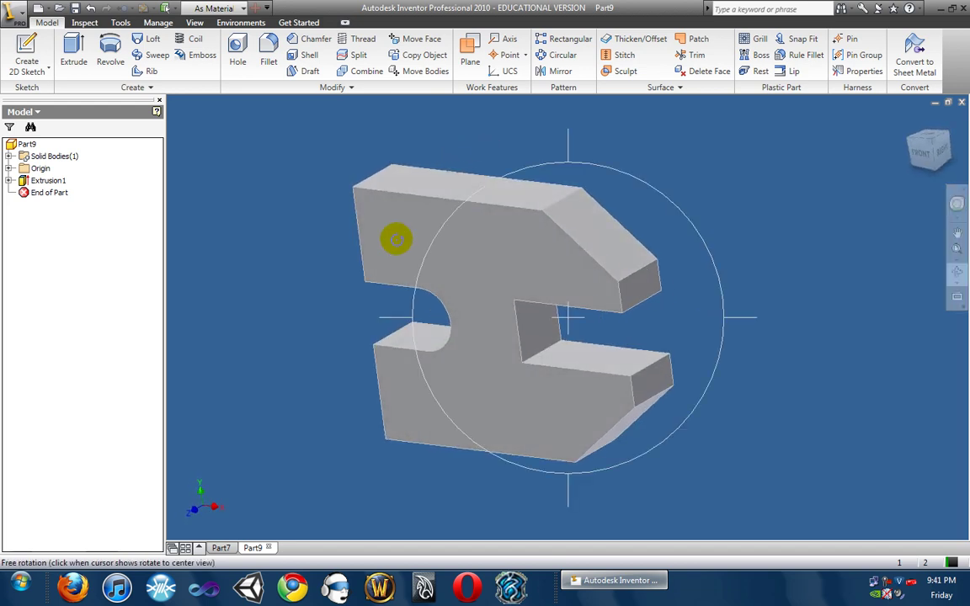
{"action": "left_click", "coordinate": [13, 12]}
{"action": "left_click", "coordinate": [48, 264]}
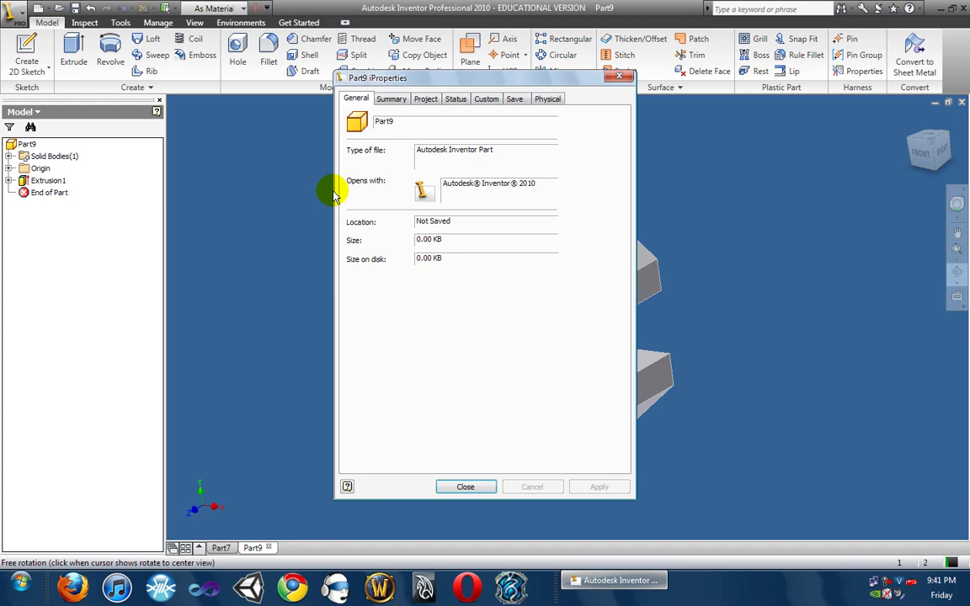
{"action": "left_click", "coordinate": [540, 100]}
{"action": "left_click", "coordinate": [584, 131]}
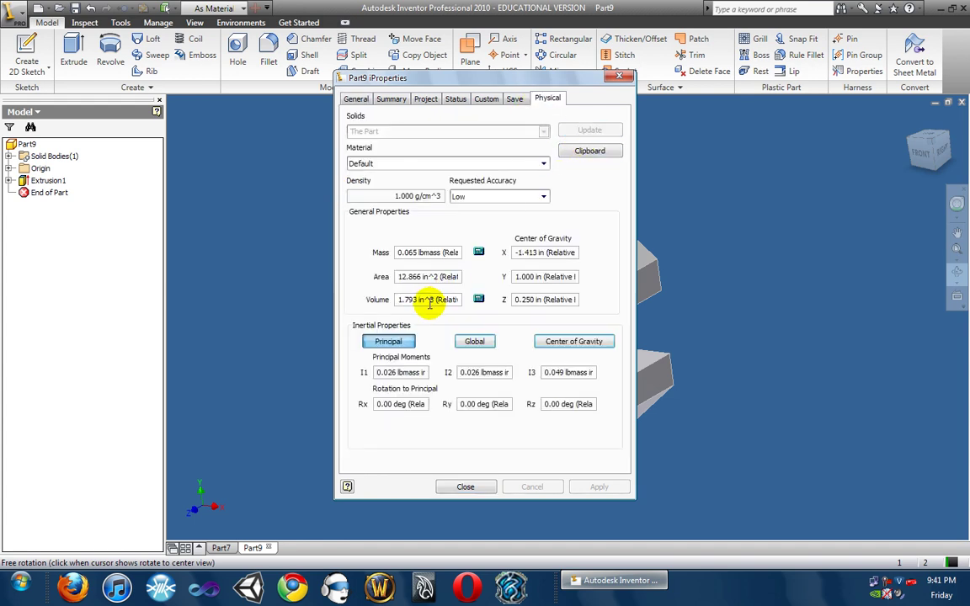
{"action": "left_click", "coordinate": [621, 77]}
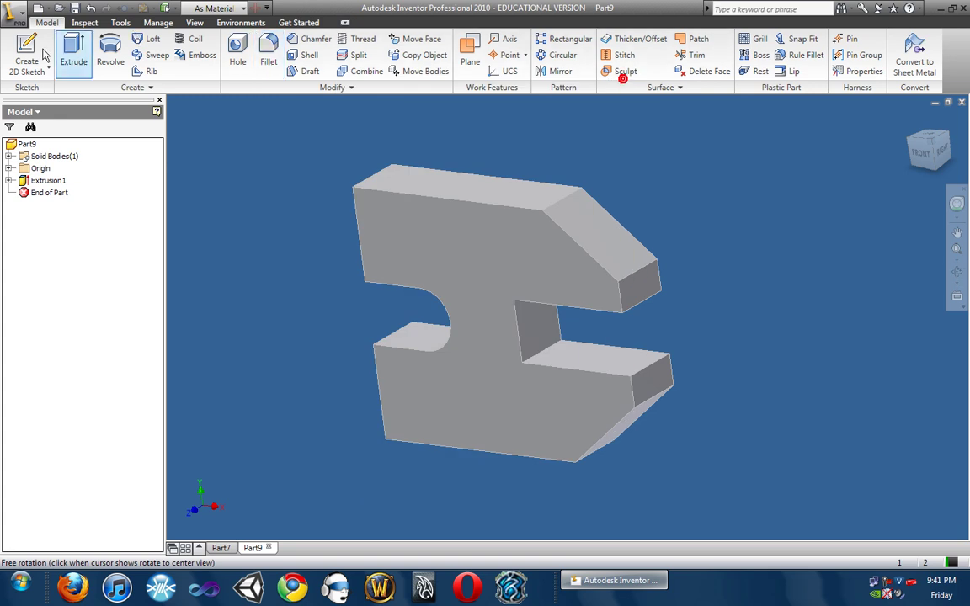
Reopen the extrusion's profile sketch for editing in the front view
{"action": "left_click", "coordinate": [9, 180]}
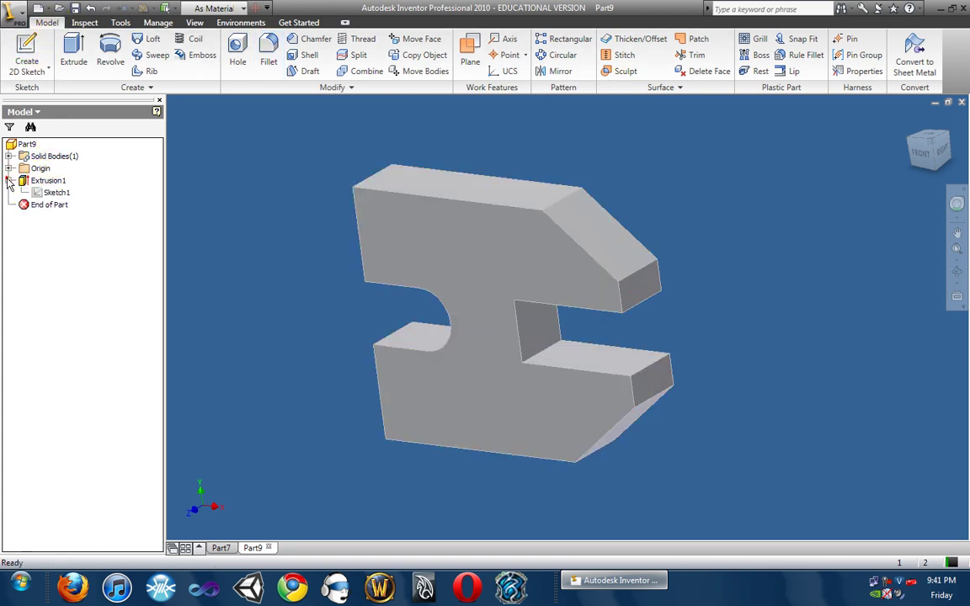
{"action": "right_click", "coordinate": [49, 192]}
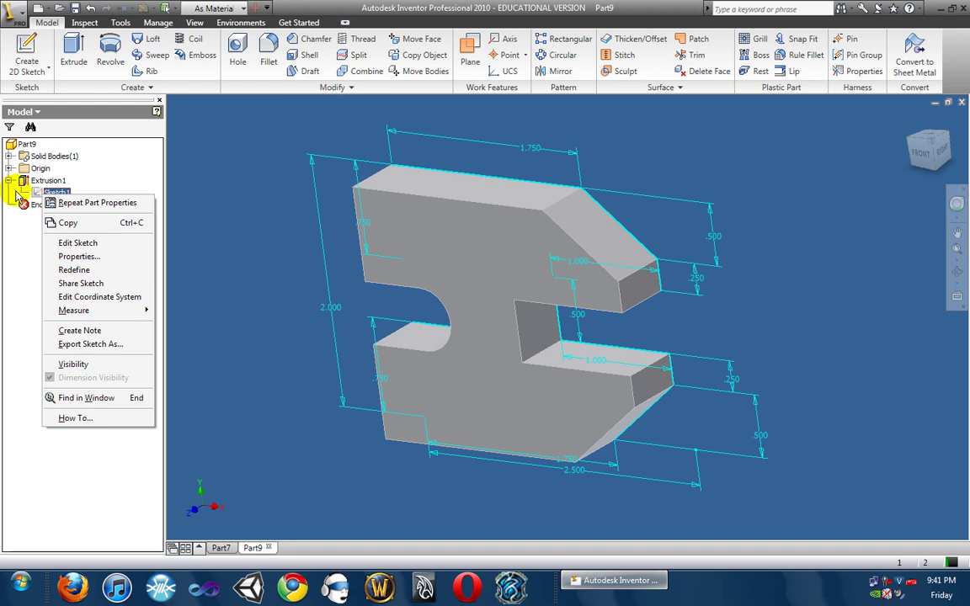
{"action": "left_click", "coordinate": [78, 242]}
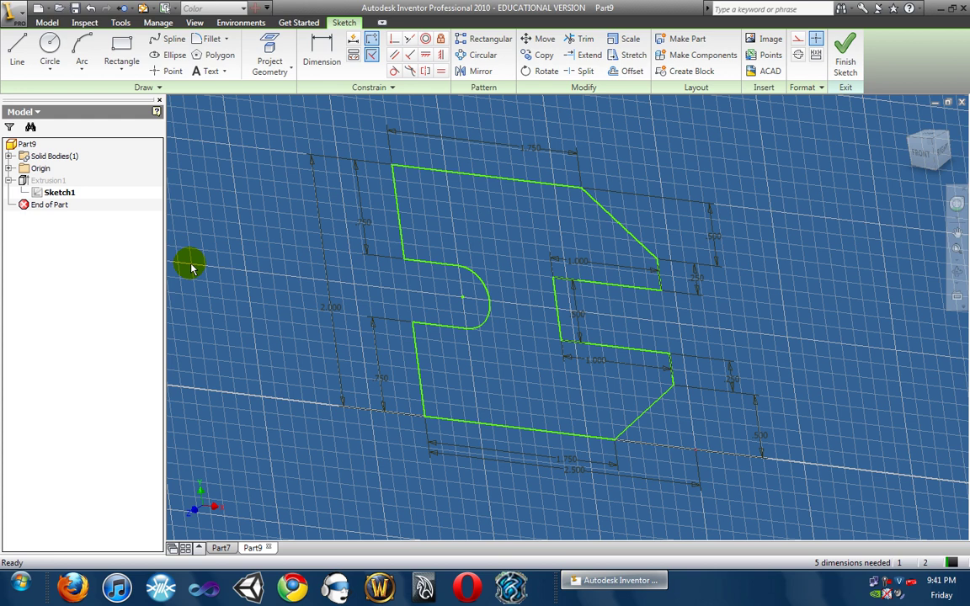
{"action": "left_click", "coordinate": [956, 272]}
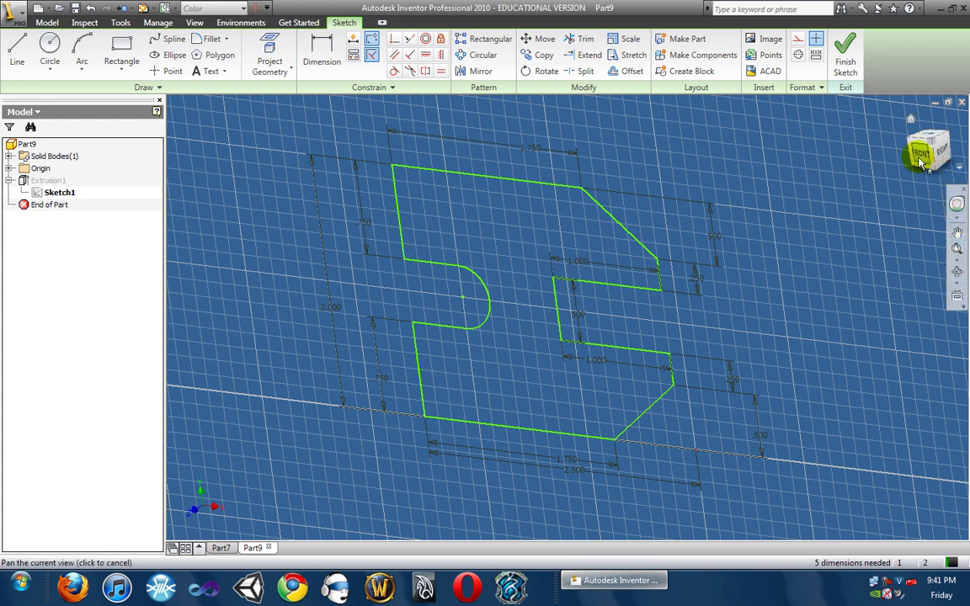
{"action": "scroll", "coordinate": [548, 316], "scroll_direction": "up", "scroll_amount": 4}
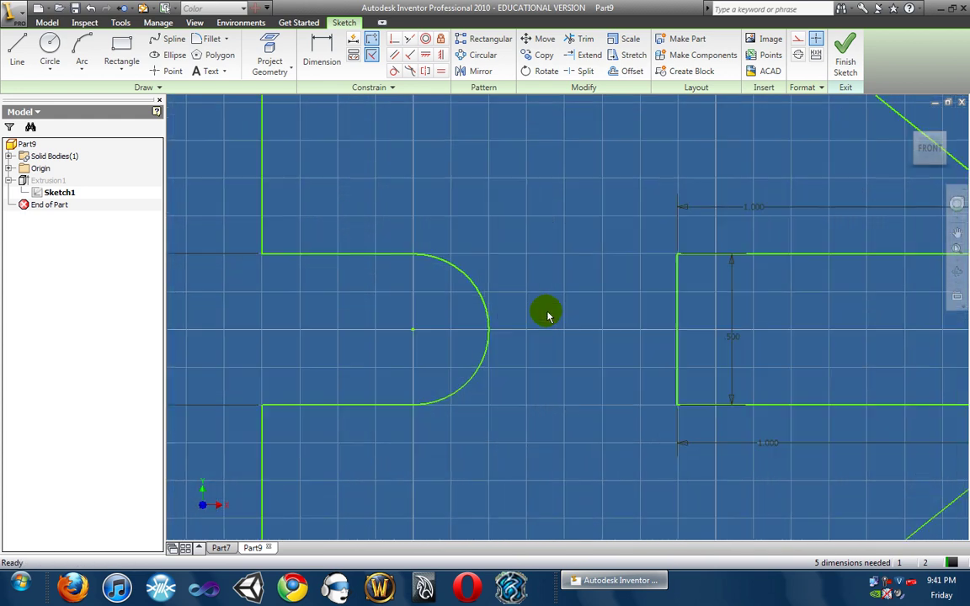
{"action": "scroll", "coordinate": [548, 315], "scroll_direction": "down", "scroll_amount": 2}
{"action": "scroll", "coordinate": [548, 315], "scroll_direction": "down", "scroll_amount": 3}
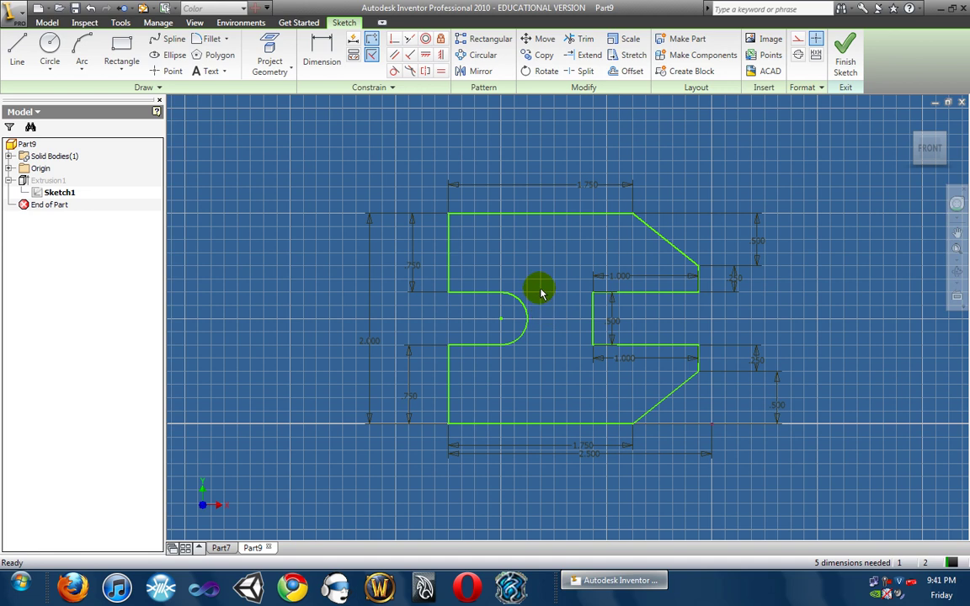
Dimension the left slot's lower straight edge and the radius of its rounded end
{"action": "left_click", "coordinate": [329, 60]}
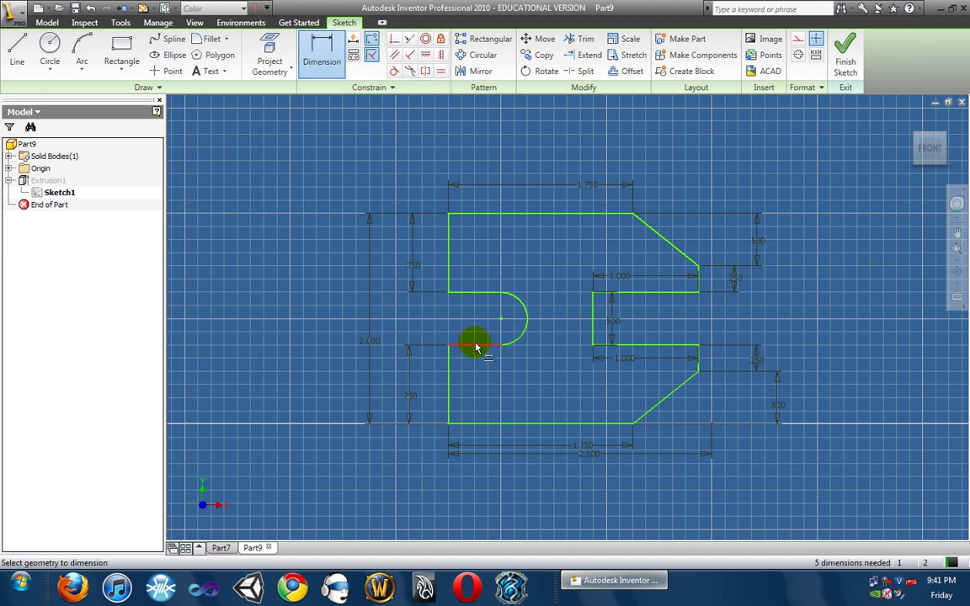
{"action": "left_click", "coordinate": [473, 343]}
{"action": "left_click", "coordinate": [477, 367]}
{"action": "left_click", "coordinate": [524, 316]}
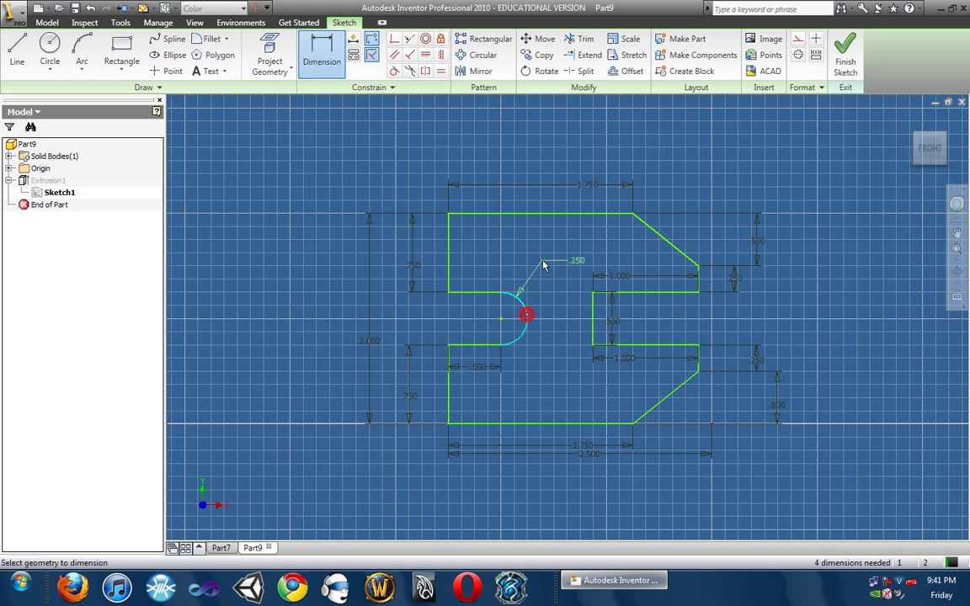
{"action": "left_click", "coordinate": [552, 249]}
{"action": "left_click", "coordinate": [549, 401]}
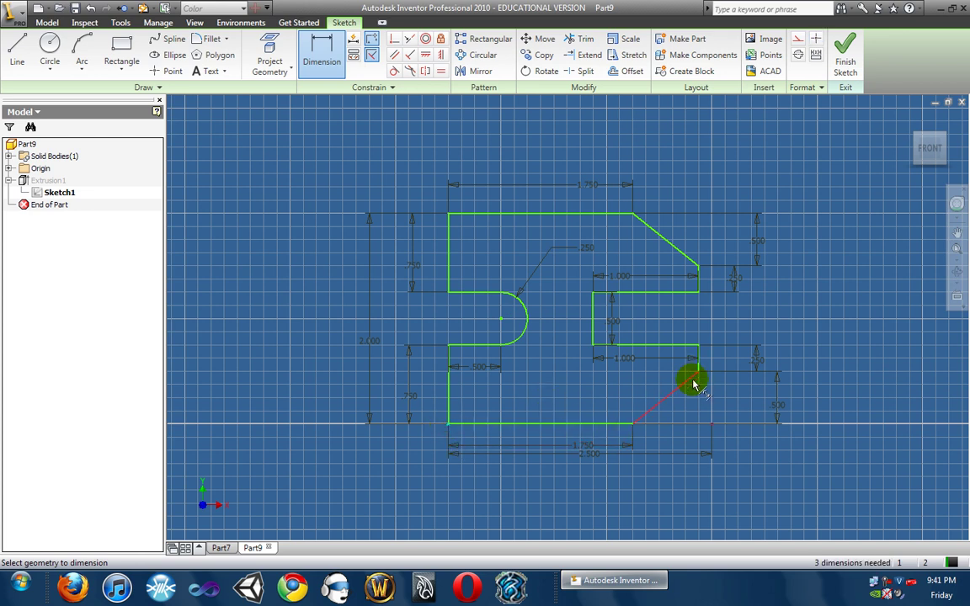
{"action": "left_click", "coordinate": [593, 345]}
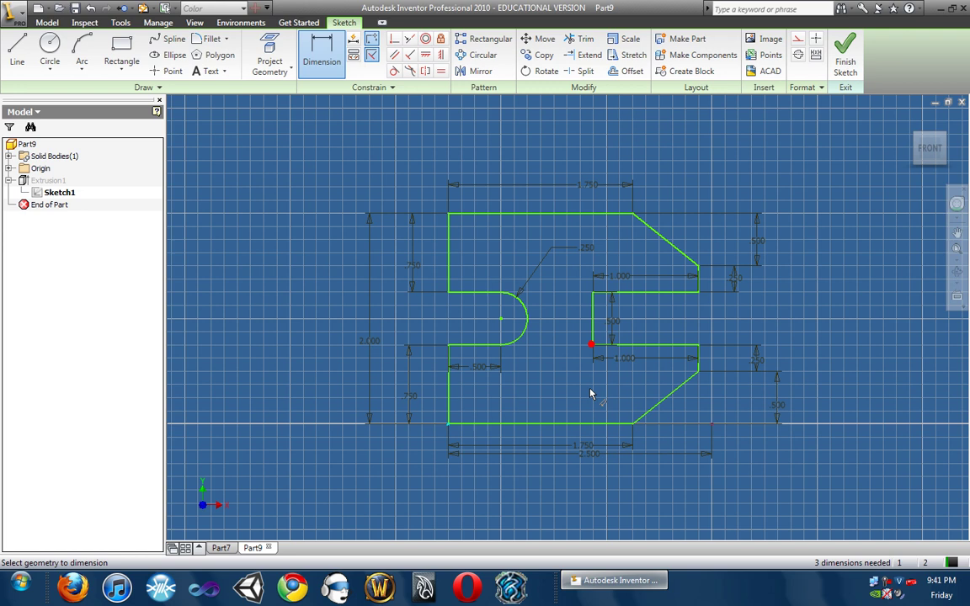
{"action": "right_click", "coordinate": [510, 404]}
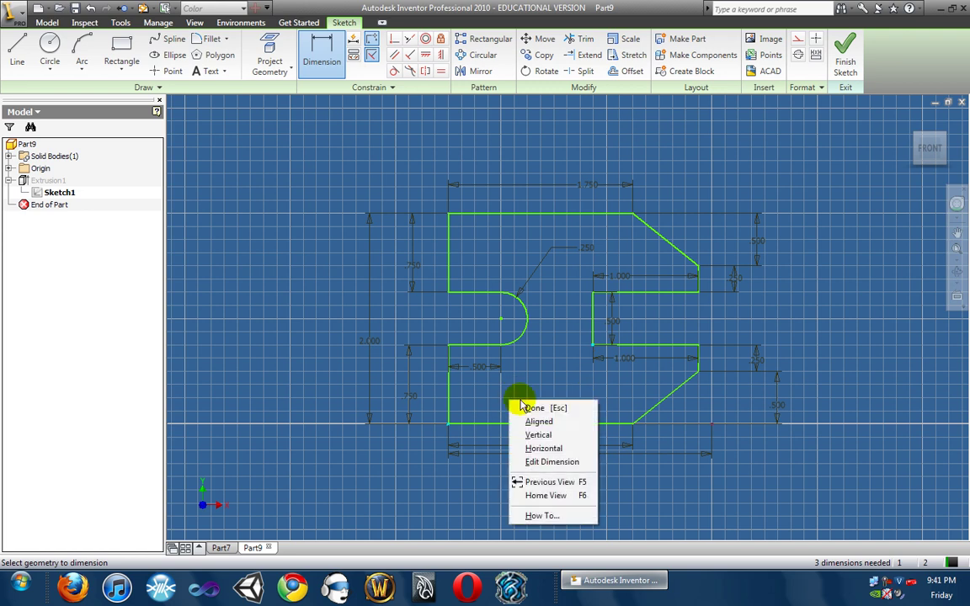
{"action": "left_click", "coordinate": [535, 379]}
Dimension the horizontal distance from the plate's left edge to the right notch's inner edge and set it to 1.5 in
{"action": "left_click", "coordinate": [322, 54]}
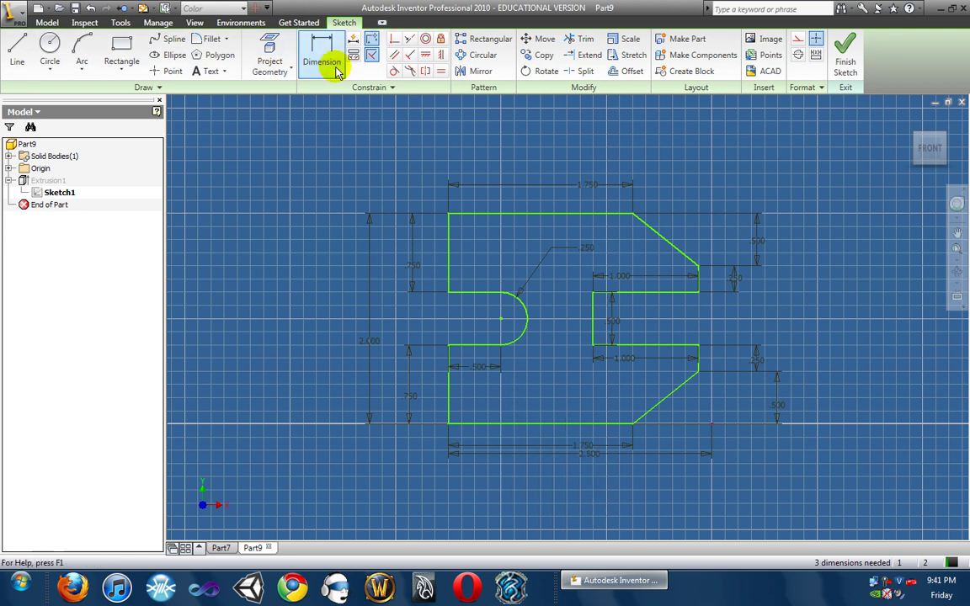
{"action": "left_click", "coordinate": [449, 387]}
{"action": "left_click", "coordinate": [593, 325]}
{"action": "left_click", "coordinate": [532, 407]}
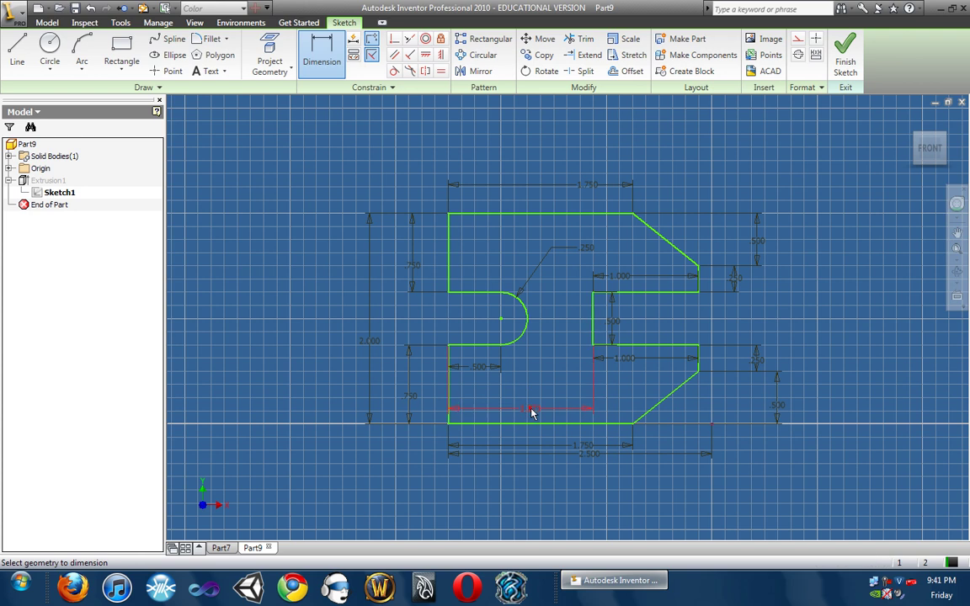
{"action": "type", "text": "1"}
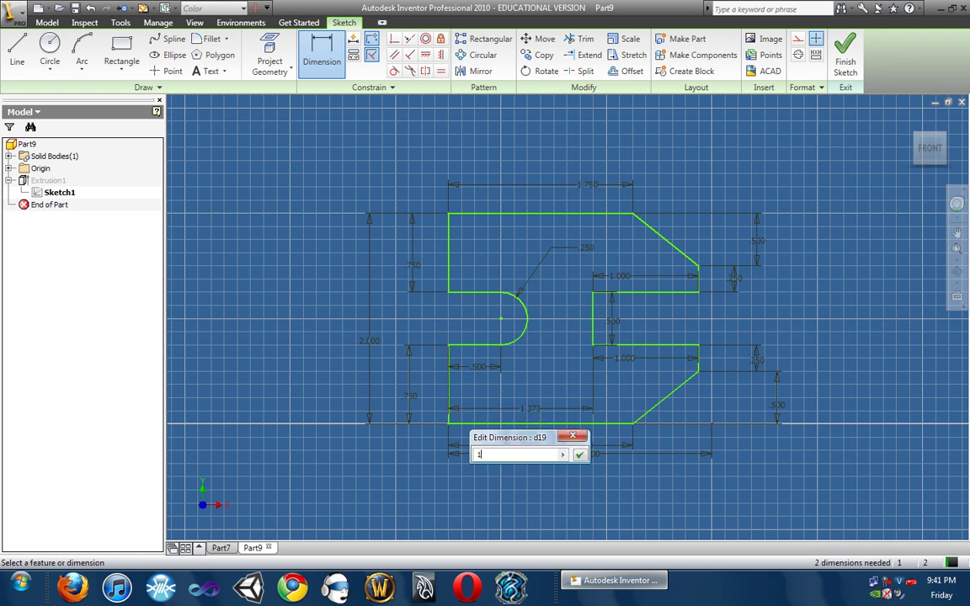
{"action": "type", "text": ".75"}
{"action": "key", "text": "Return"}
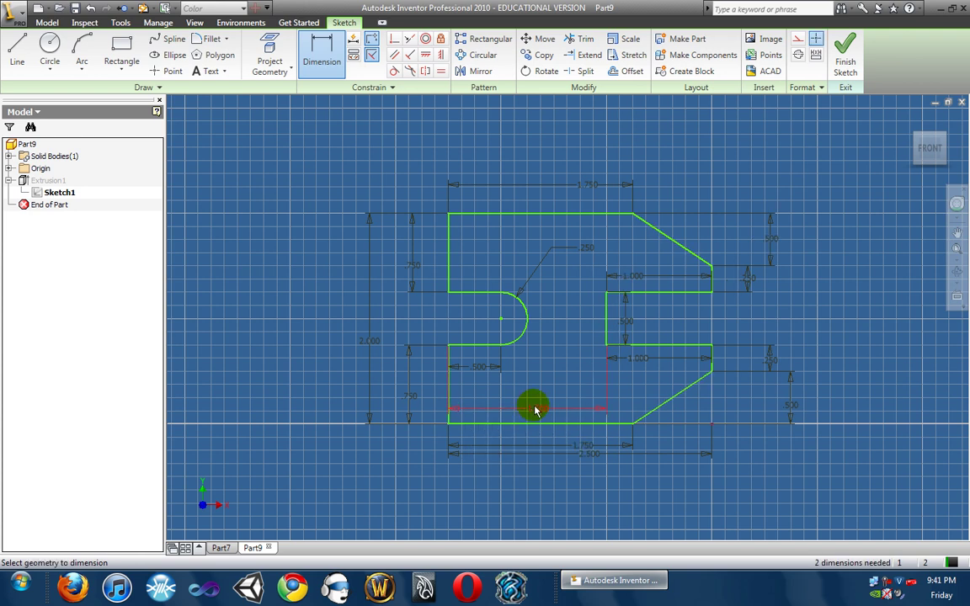
{"action": "left_click", "coordinate": [535, 410]}
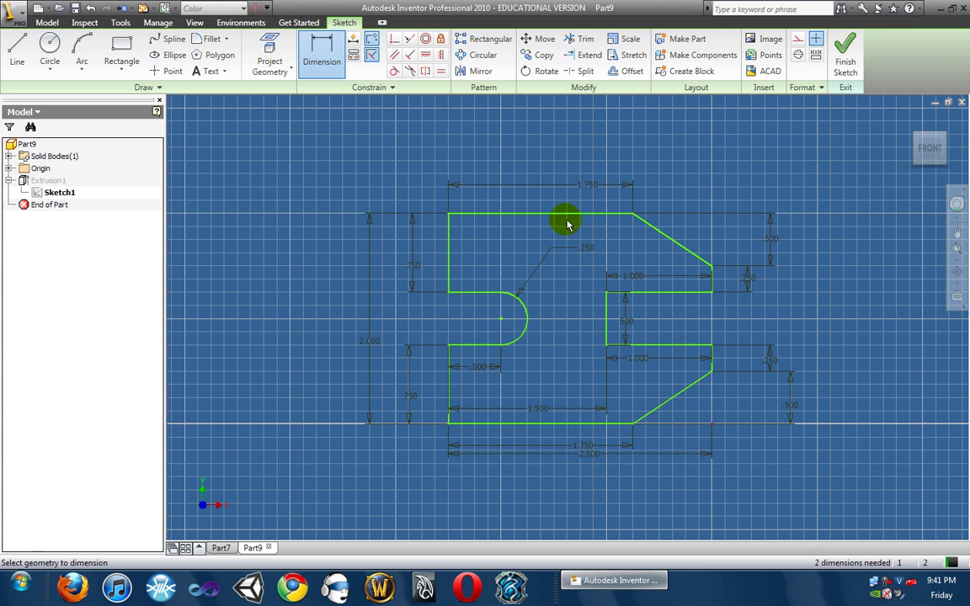
{"action": "left_click", "coordinate": [448, 253]}
{"action": "left_click", "coordinate": [607, 324]}
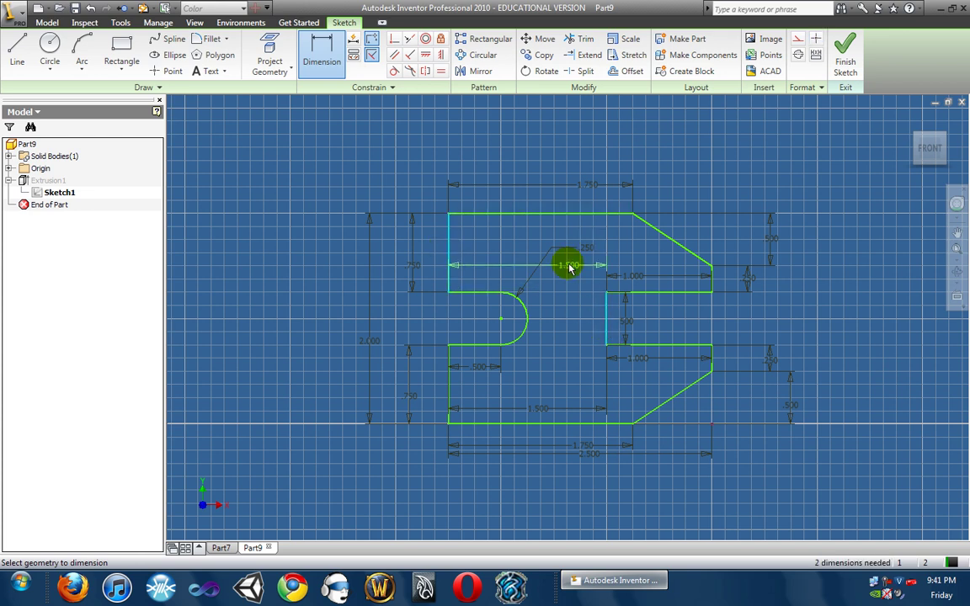
{"action": "right_click", "coordinate": [556, 244]}
{"action": "left_click", "coordinate": [577, 250]}
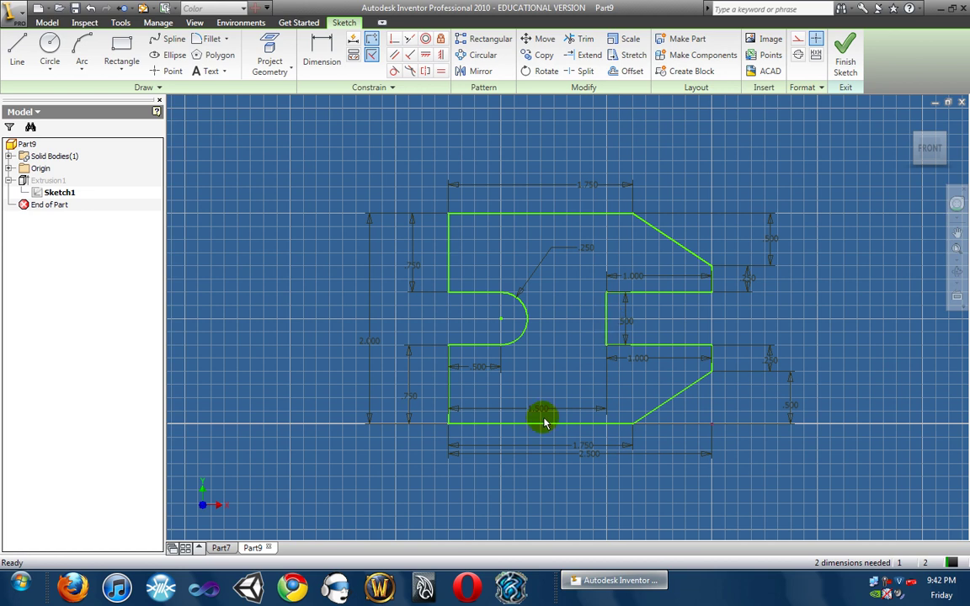
Finish editing the profile sketch and return to the extruded plate
{"action": "left_click", "coordinate": [12, 12]}
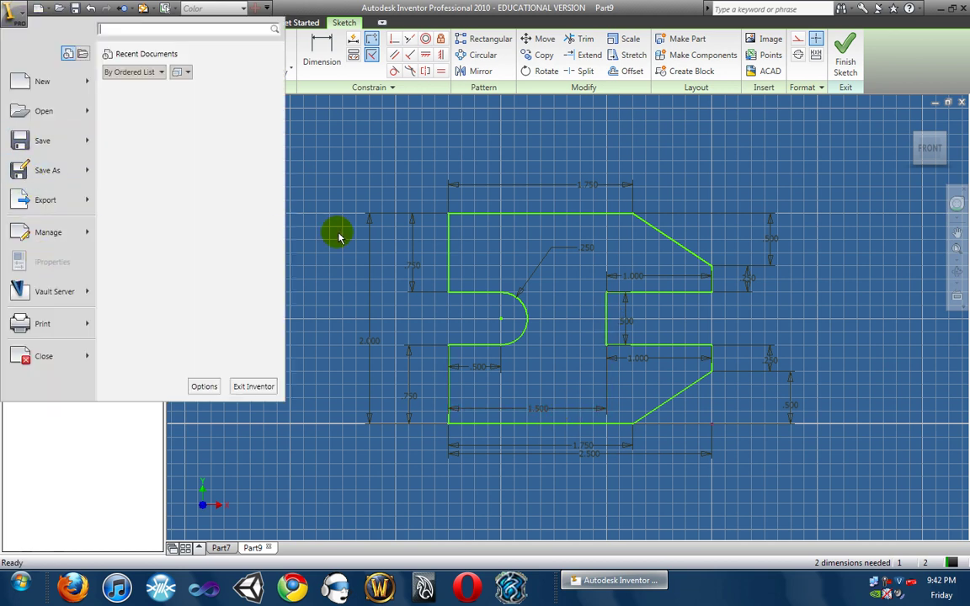
{"action": "left_click", "coordinate": [383, 160]}
{"action": "left_click", "coordinate": [41, 21]}
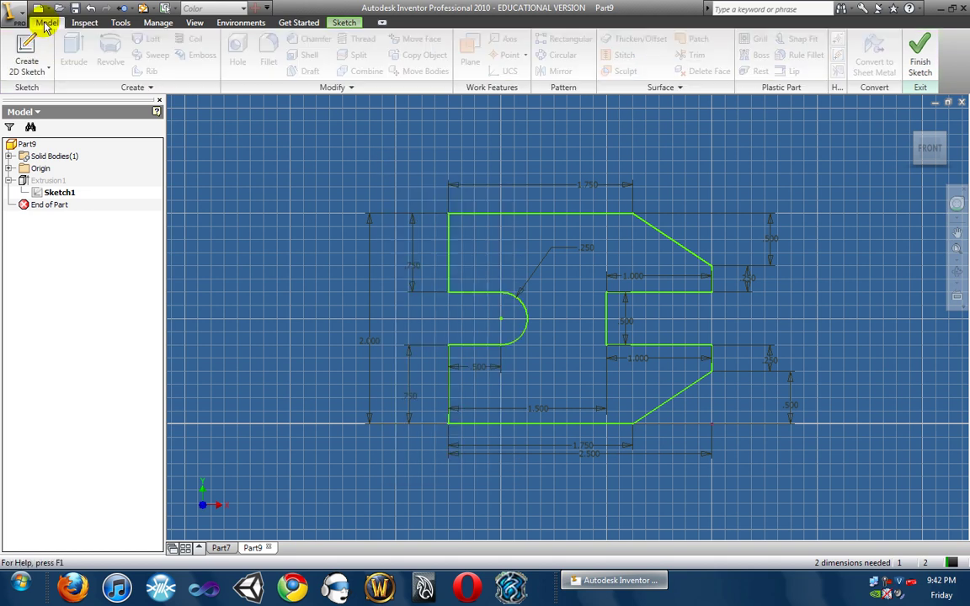
{"action": "left_click", "coordinate": [923, 51]}
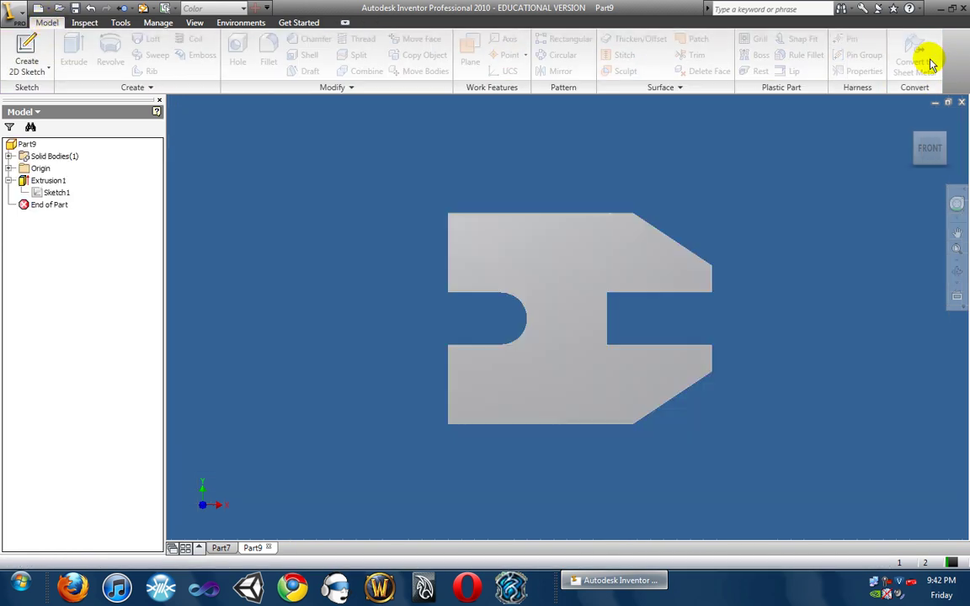
{"action": "left_click", "coordinate": [74, 57]}
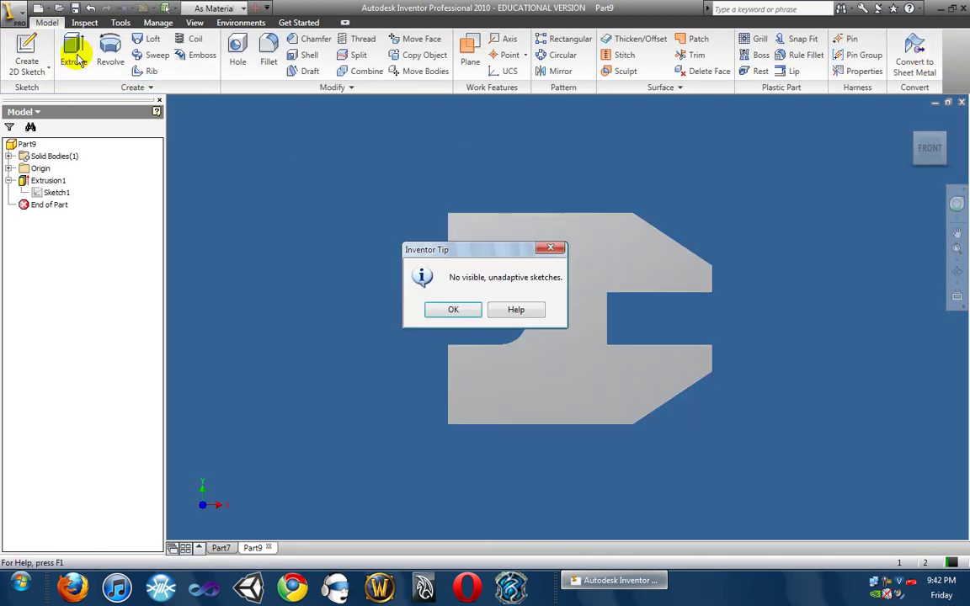
{"action": "left_click", "coordinate": [452, 307]}
{"action": "left_click", "coordinate": [557, 286]}
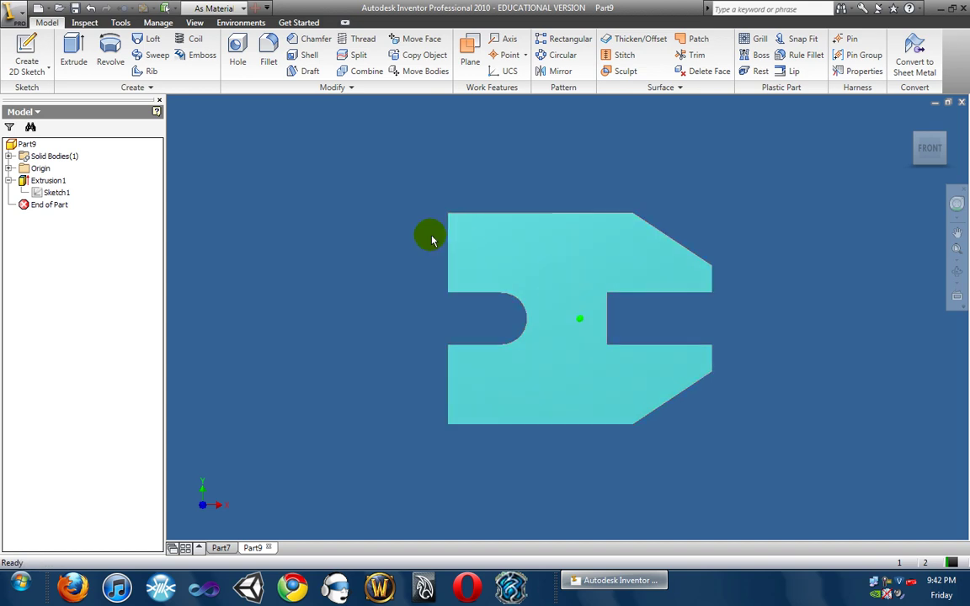
{"action": "right_click", "coordinate": [580, 272]}
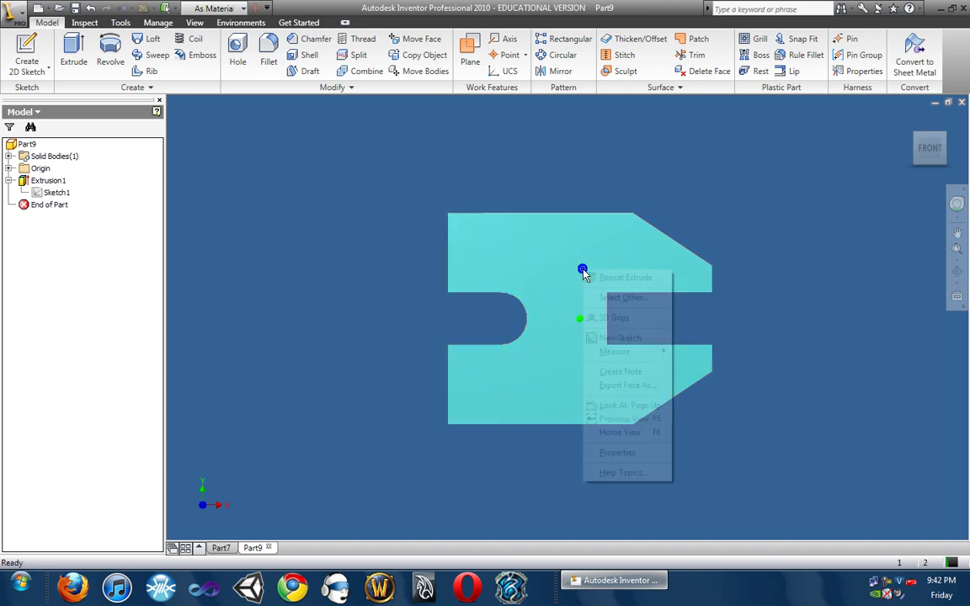
{"action": "left_click", "coordinate": [56, 194]}
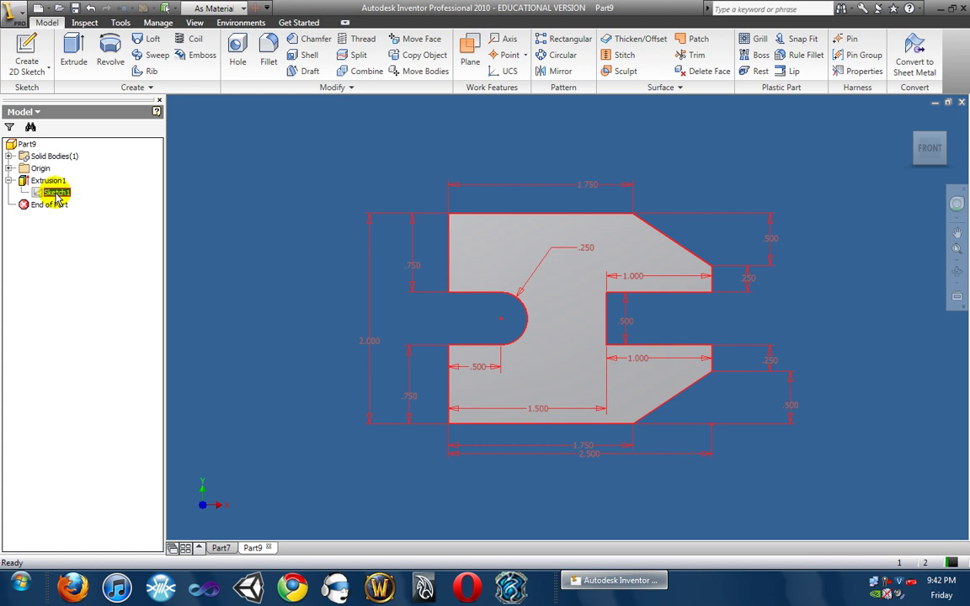
Update the part's physical properties in the iProperties to check its volume, and inspect the finished plate from an angled 3D view
{"action": "left_click", "coordinate": [22, 12]}
{"action": "left_click", "coordinate": [51, 261]}
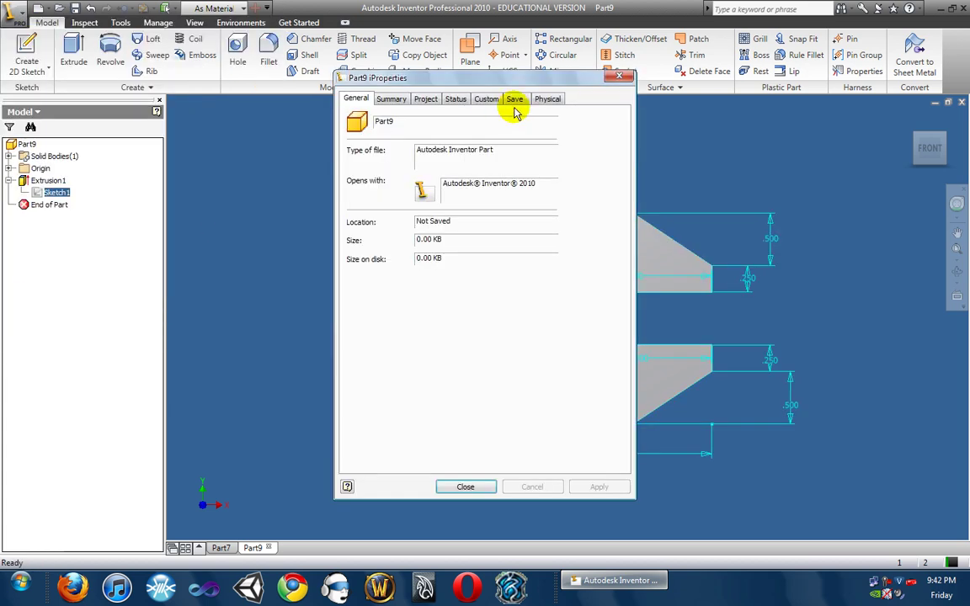
{"action": "left_click", "coordinate": [548, 98]}
{"action": "left_click", "coordinate": [589, 130]}
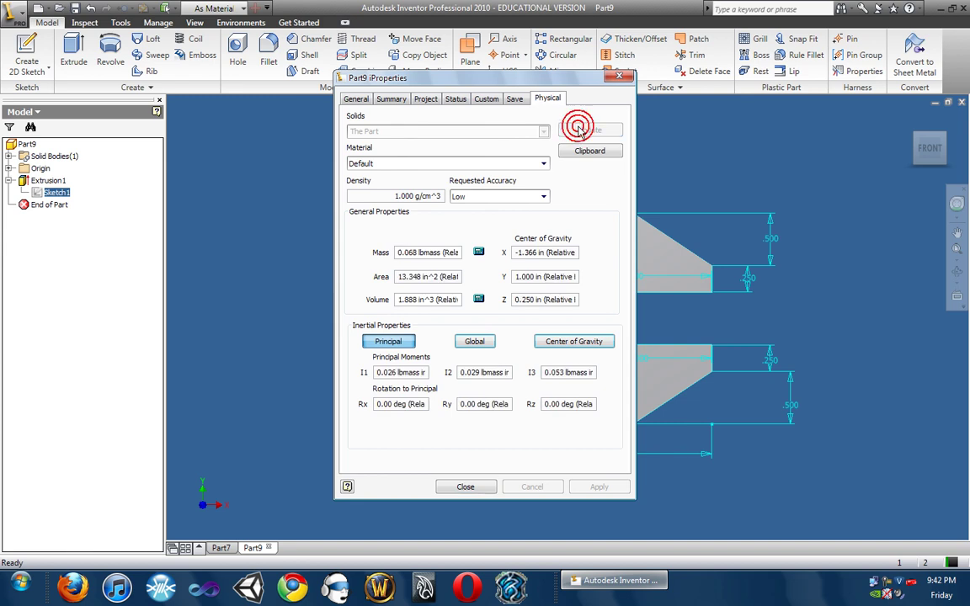
{"action": "right_click", "coordinate": [419, 301]}
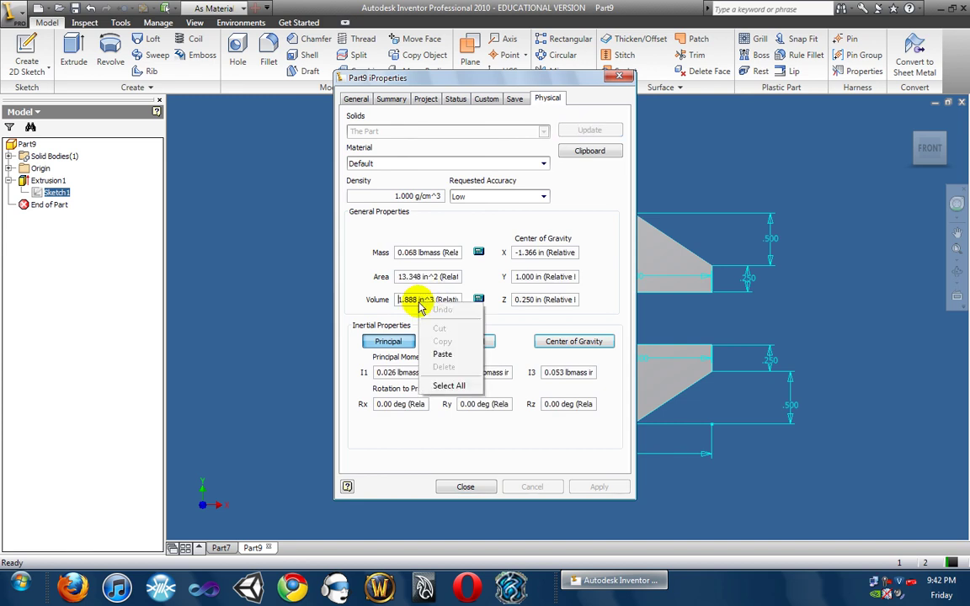
{"action": "left_click", "coordinate": [576, 202]}
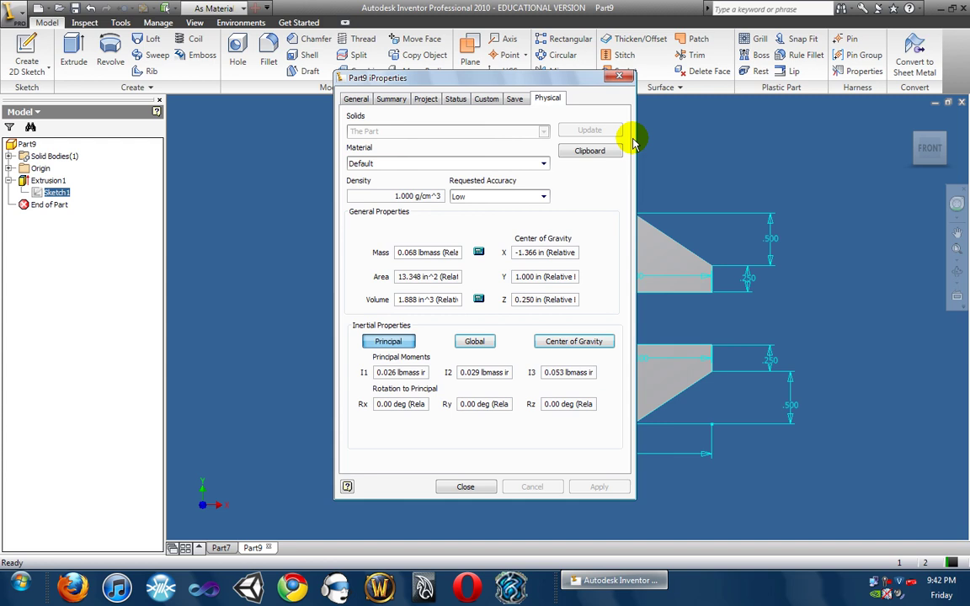
{"action": "left_click", "coordinate": [619, 76]}
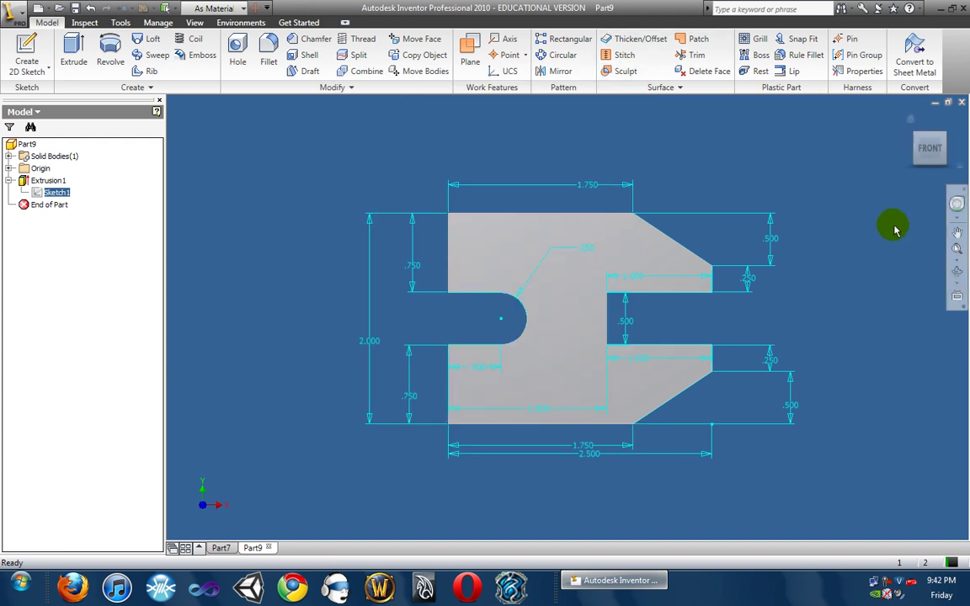
{"action": "left_click", "coordinate": [870, 240]}
{"action": "left_click", "coordinate": [956, 278]}
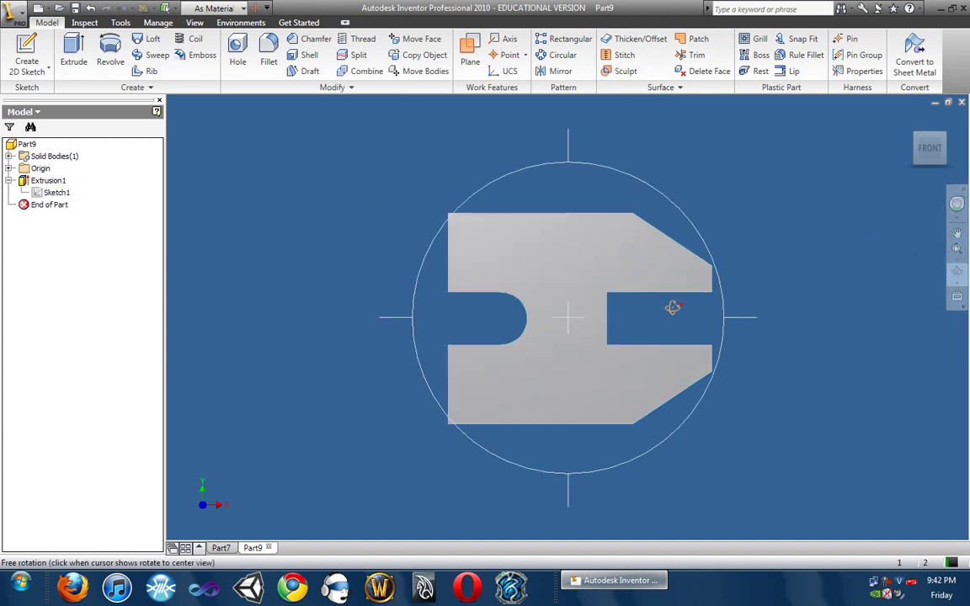
{"action": "left_click_drag", "start_coordinate": [671, 307], "coordinate": [582, 325]}
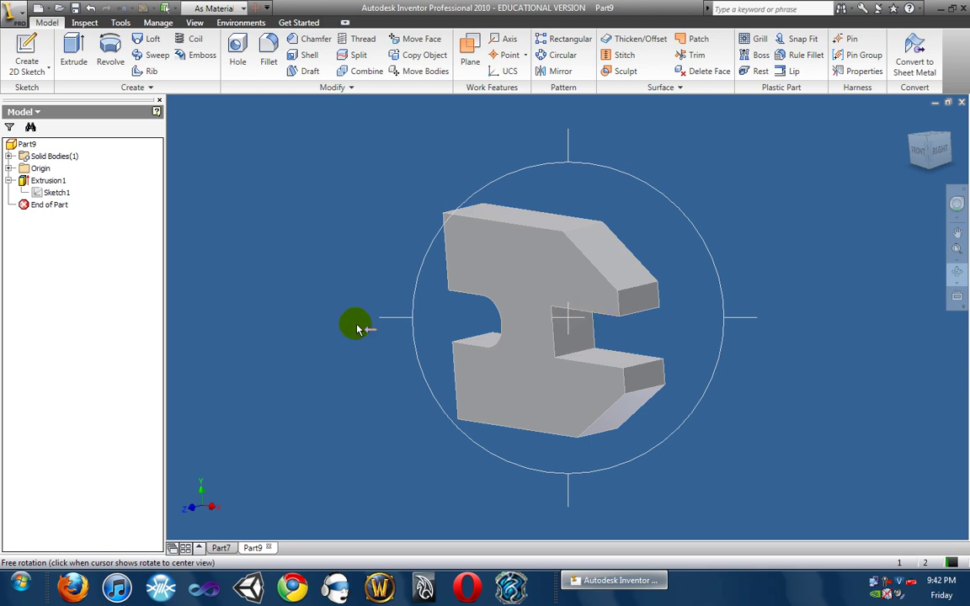
{"action": "left_click_drag", "start_coordinate": [352, 325], "coordinate": [333, 330]}
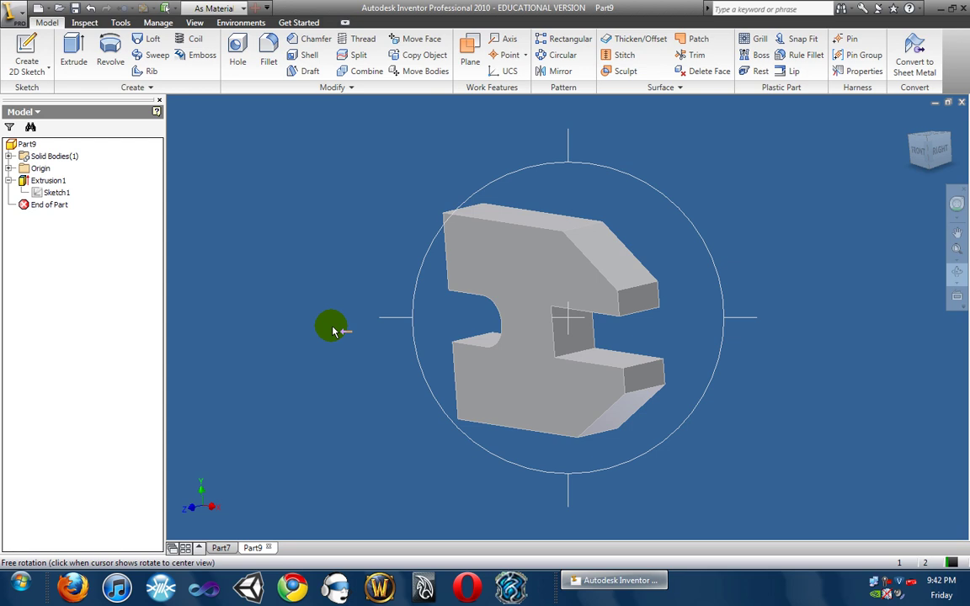